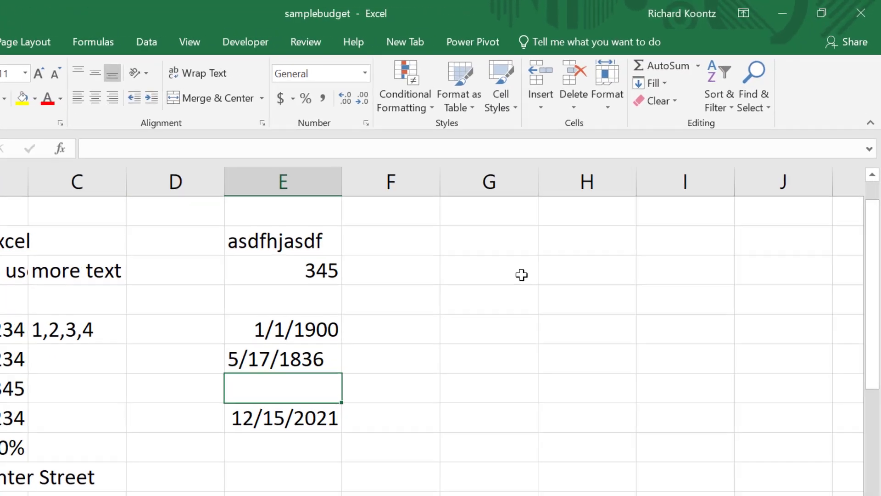
- Enter the formula =2+2 in cell G4
click(521, 272)
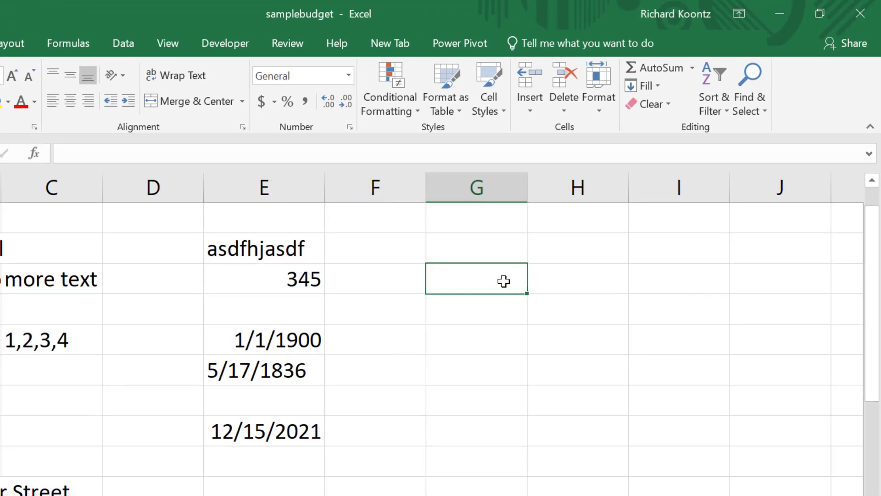
text(2)
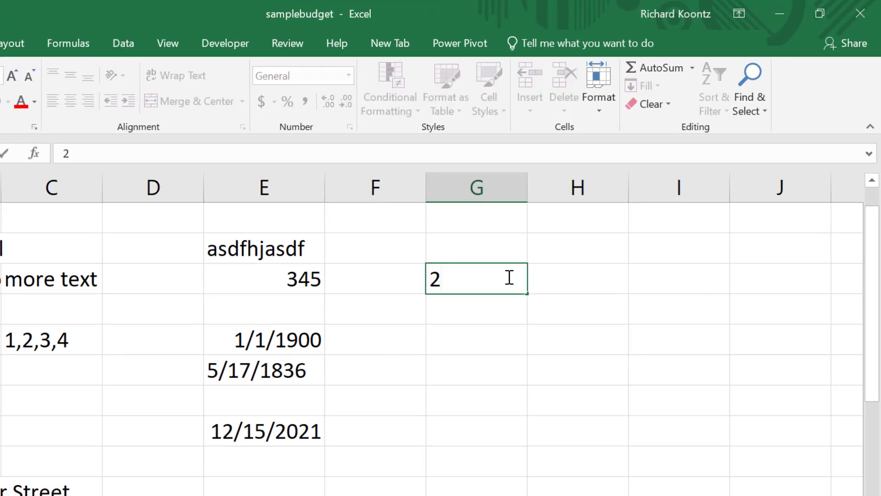
double_click(432, 278)
key(BackSpace)
text(=)
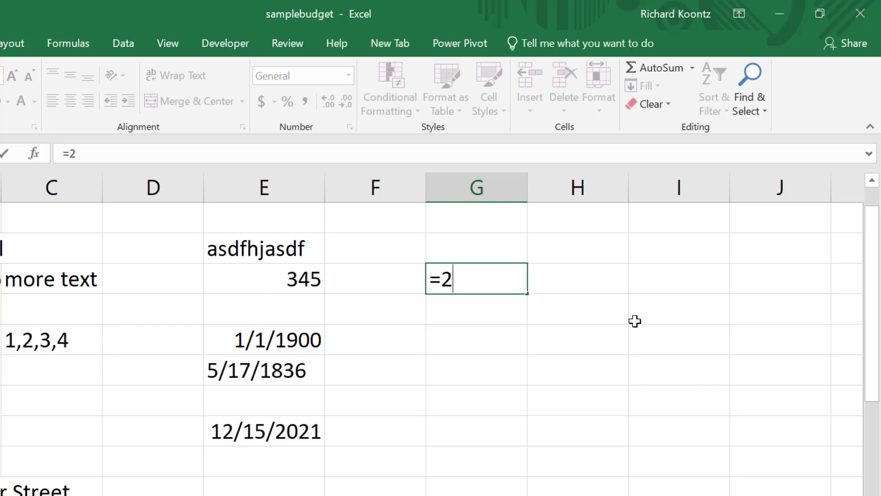
text(+2)
key(Return)
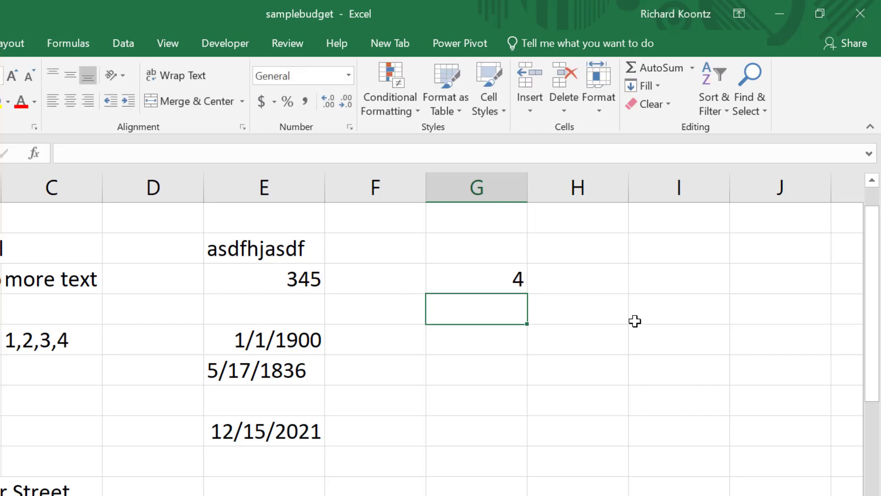
- Examine the formula stored behind the result in cell G4, leaving it as it is
key(Up)
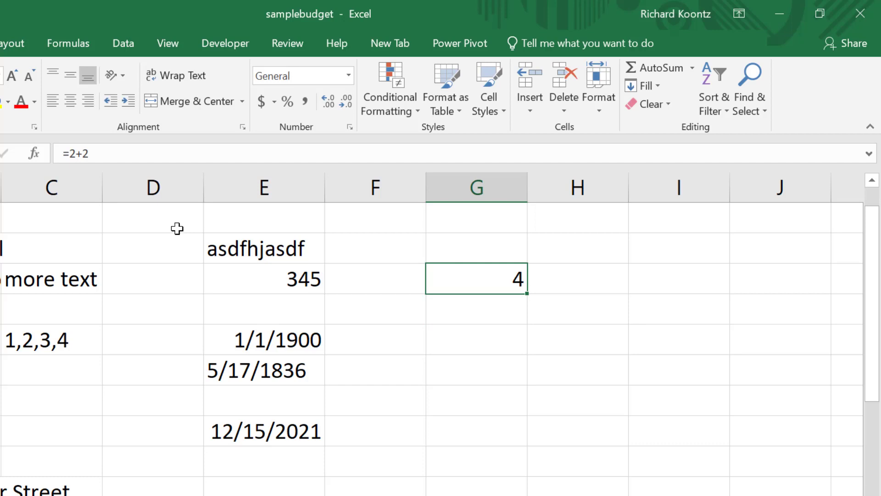
double_click(515, 278)
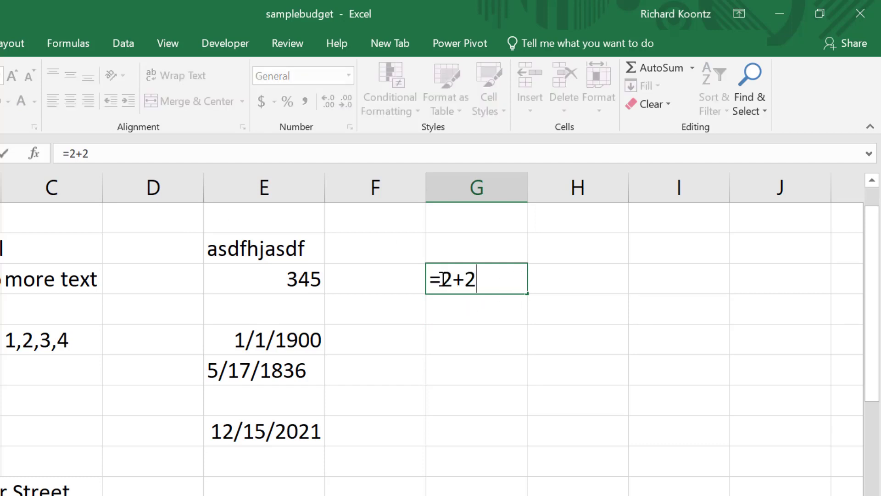
drag(439, 278, 474, 275)
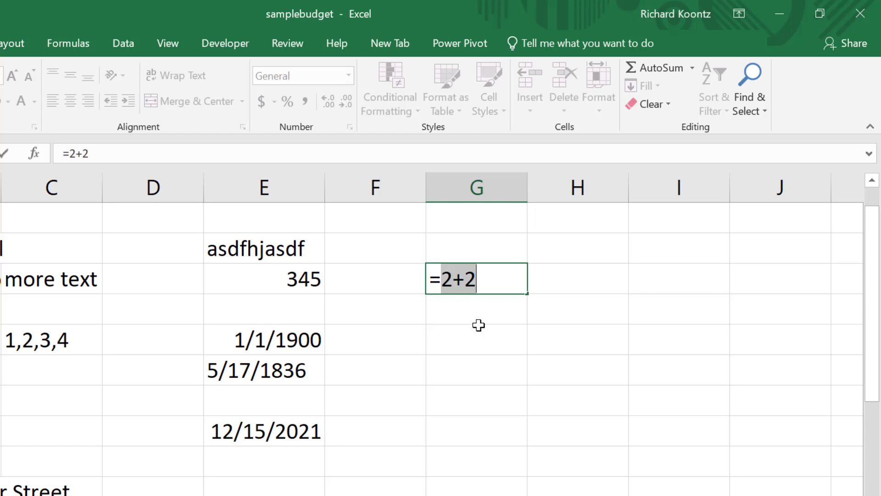
key(Return)
click(505, 284)
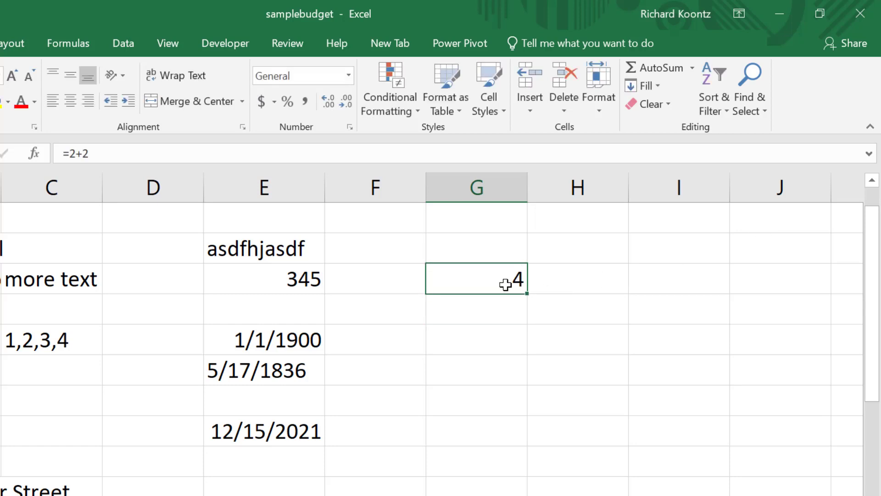
double_click(506, 282)
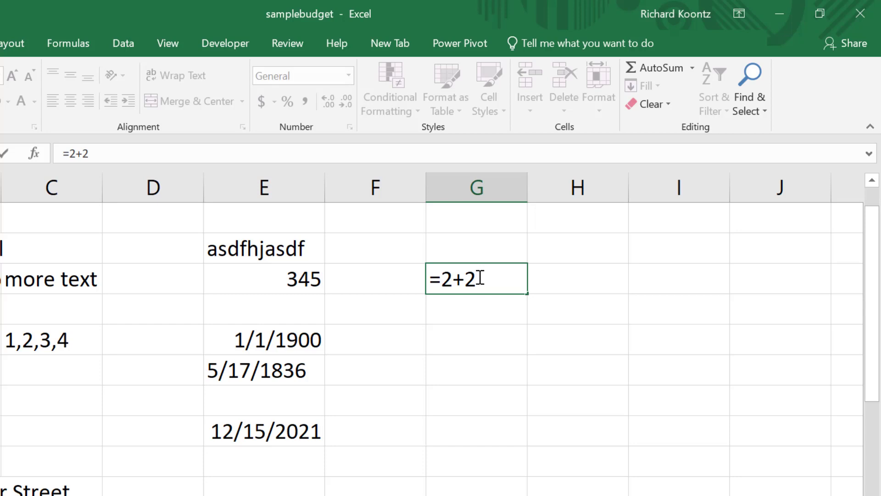
key(Return)
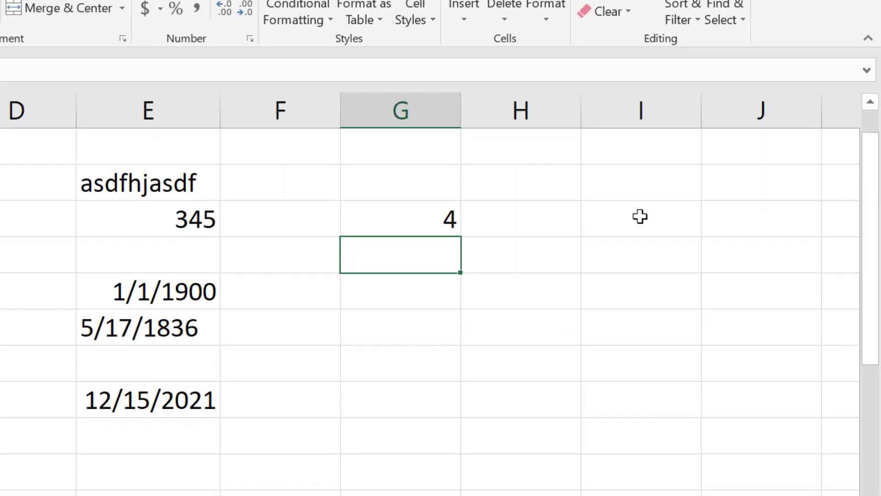
- Enter the numbers 5, 7, 6, 3 and 4 down column I in cells I4 to I8
click(715, 283)
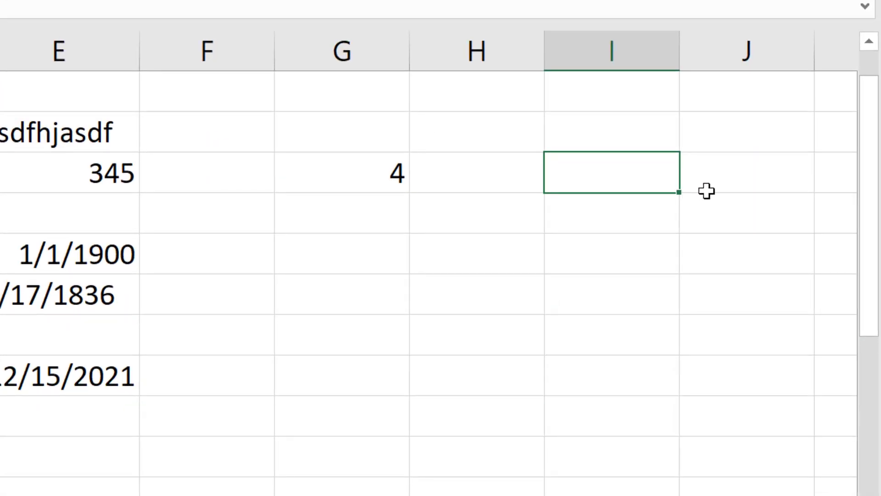
text(5)
key(Return)
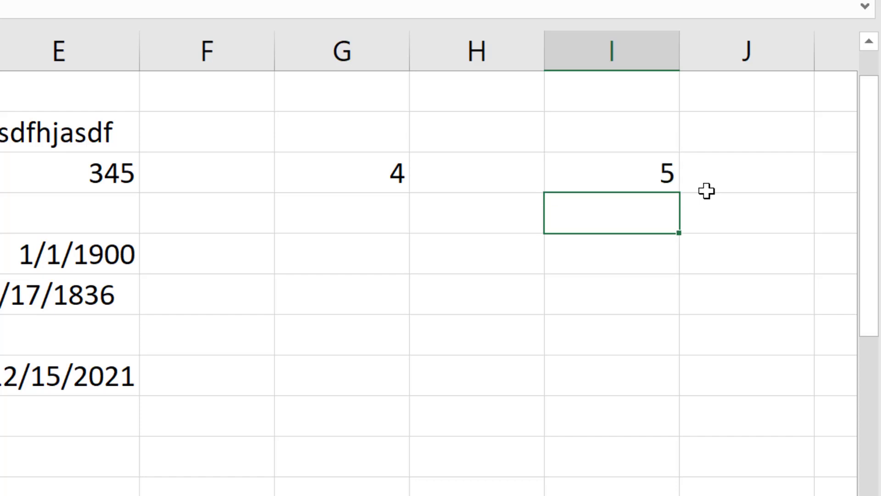
text(7)
key(Return)
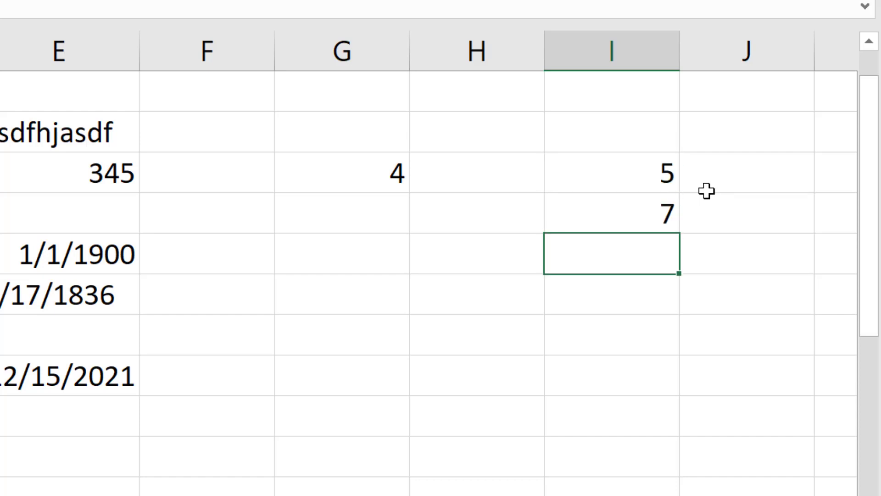
text(6)
key(Return)
text(3)
key(Return)
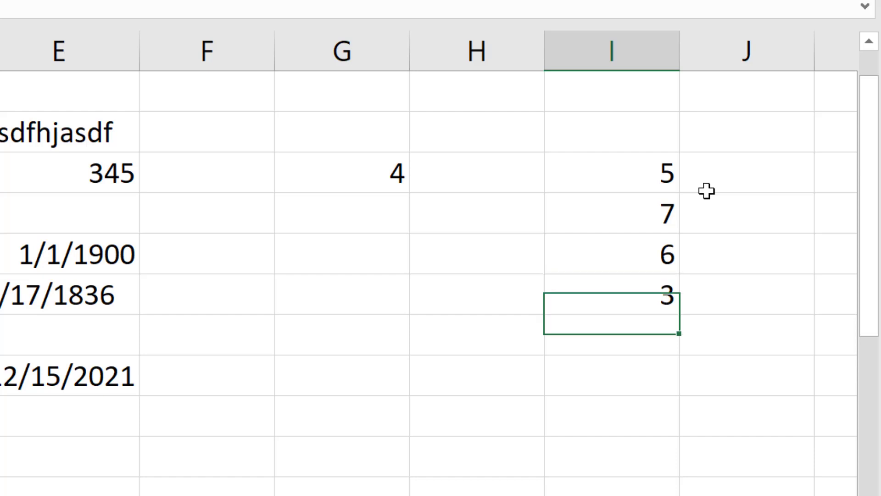
text(4)
key(Return)
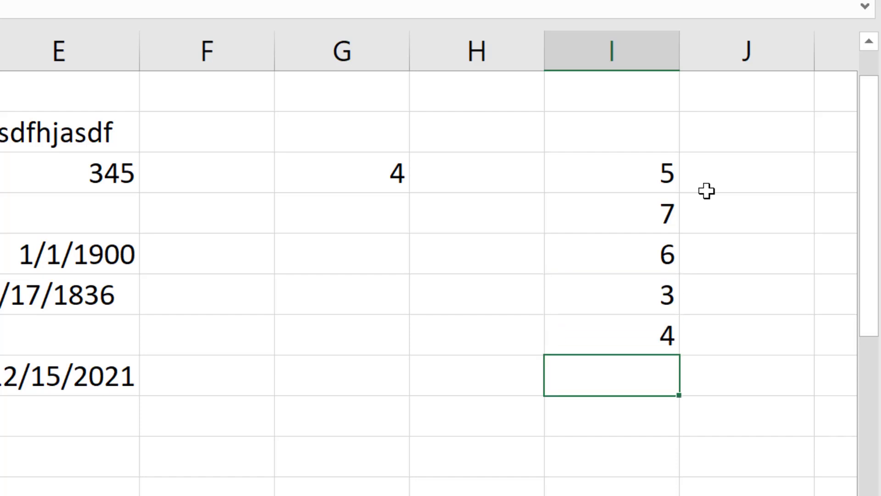
- Add up the column with typed numbers by entering =5+7+6+3+4 in cell I9
text(=5+7+)
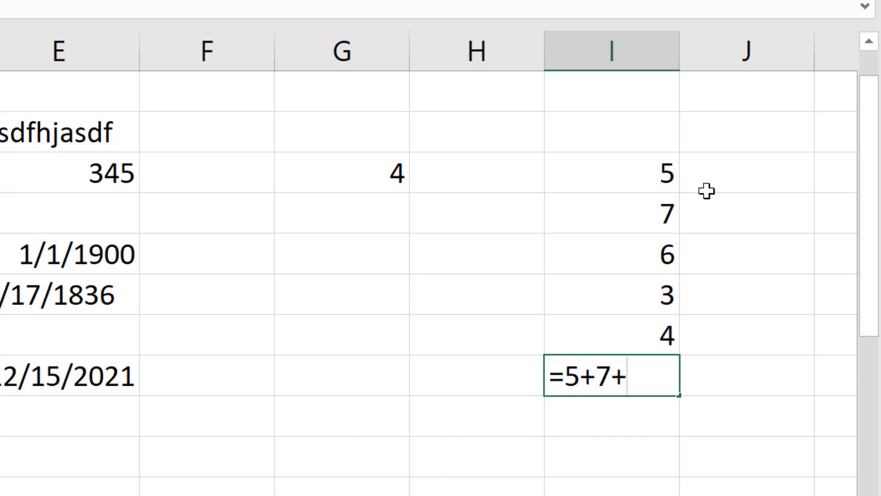
text(6+3)
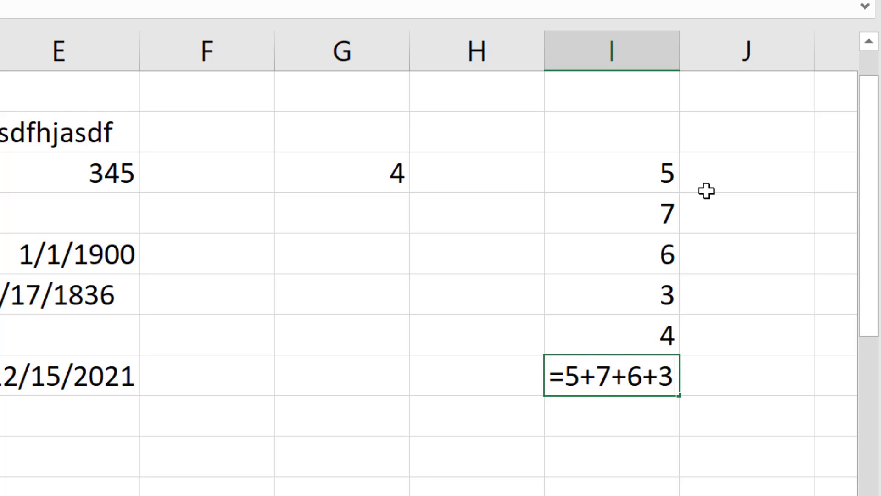
text(+4)
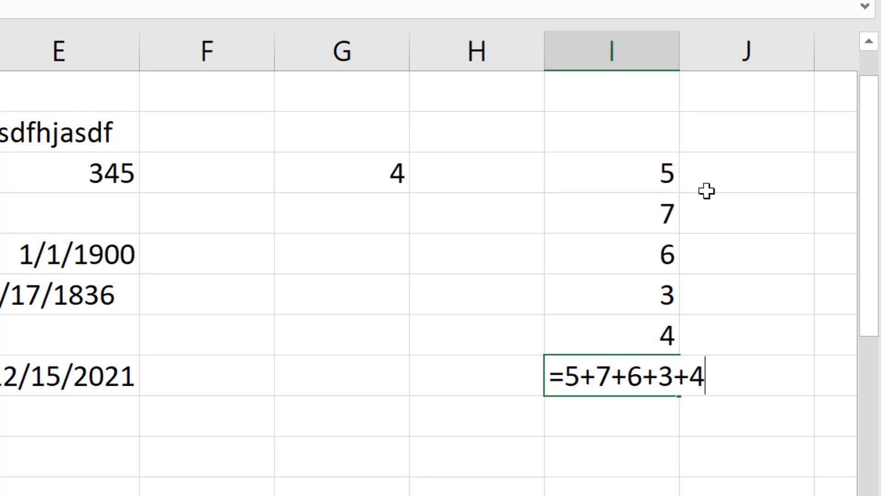
key(Return)
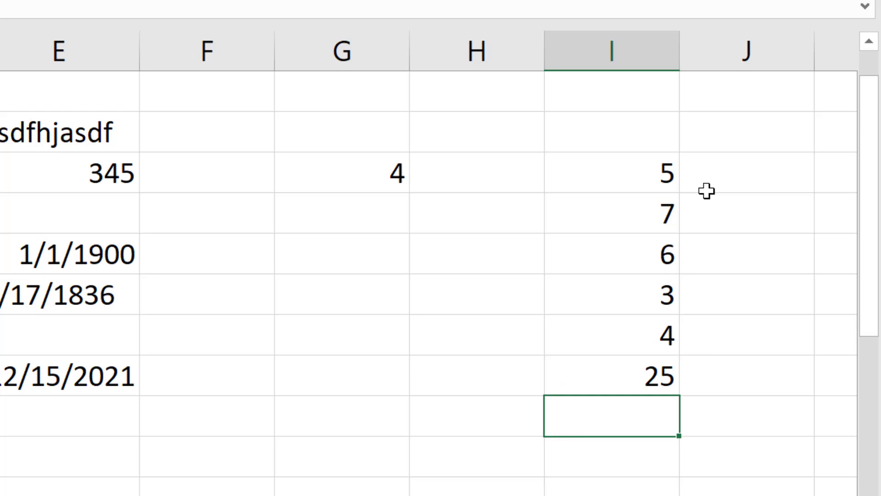
key(Up)
- Change the first number of the column, in cell I4, to 6
click(633, 167)
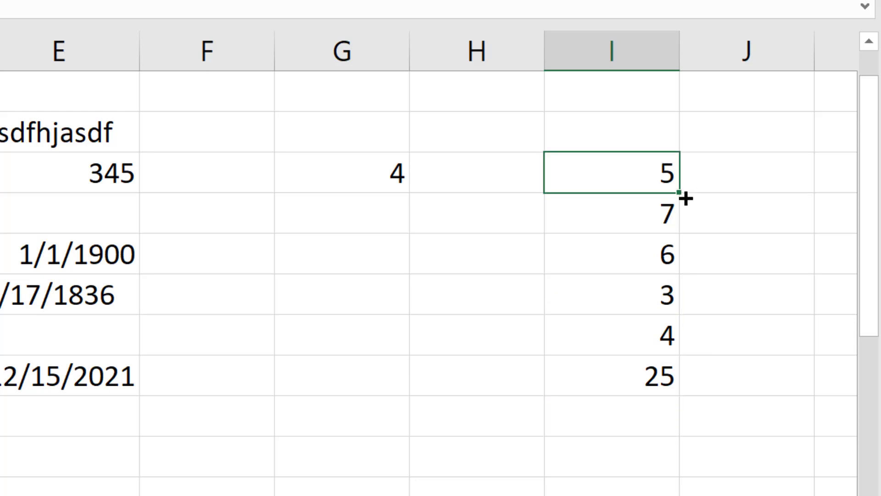
text(6)
key(Return)
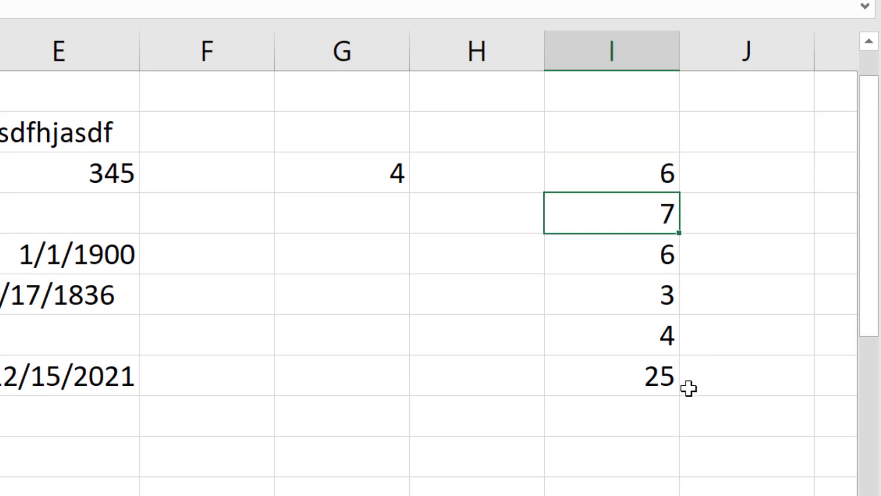
- Inspect the first number in the I9 formula, and leave the formula without changing it
click(645, 377)
double_click(645, 374)
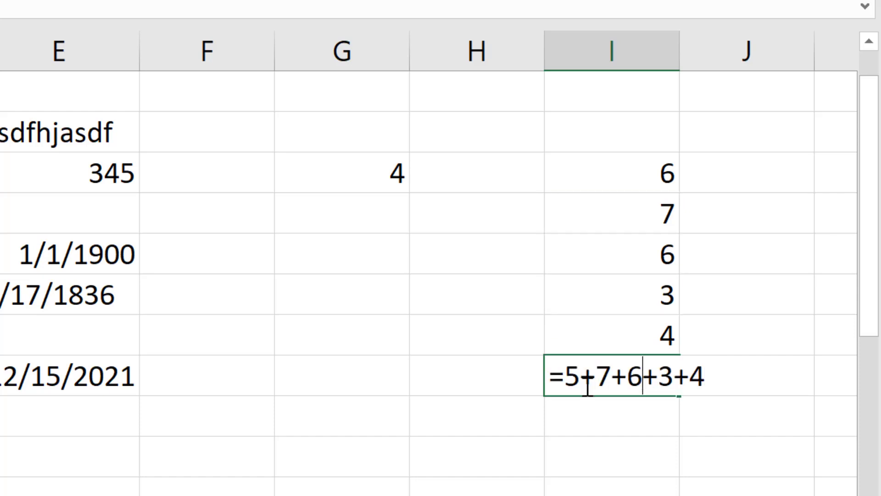
double_click(571, 377)
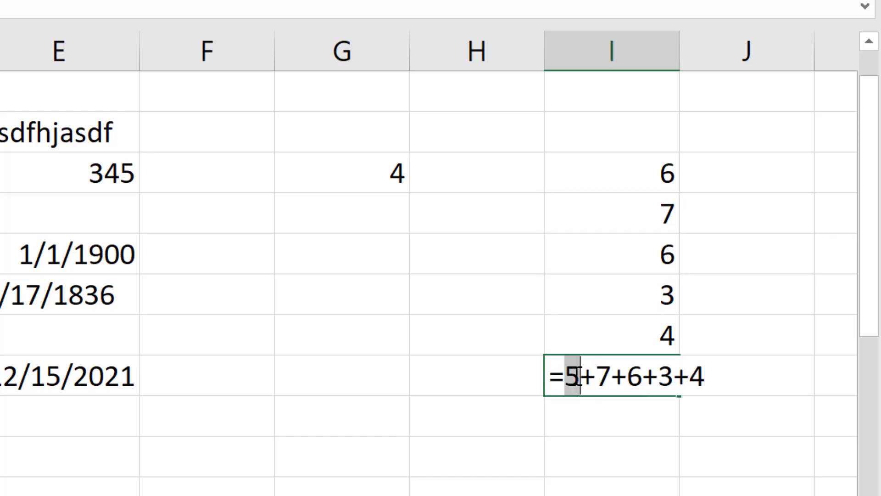
key(Escape)
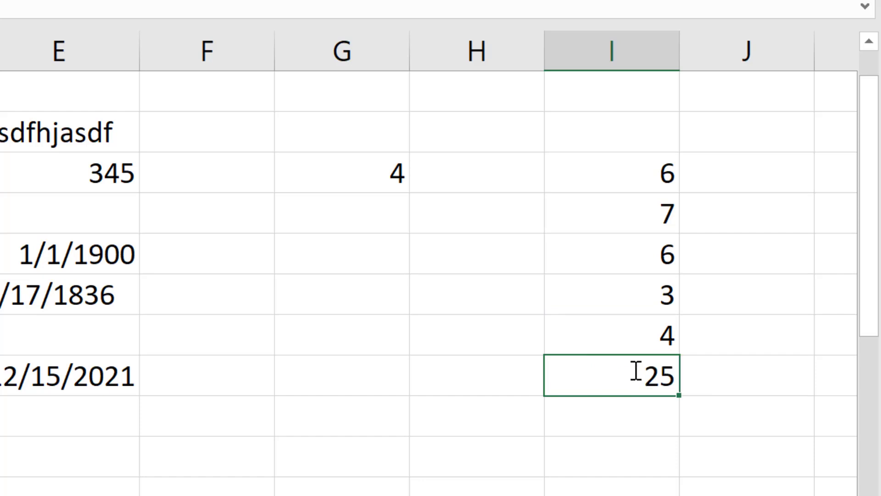
click(651, 341)
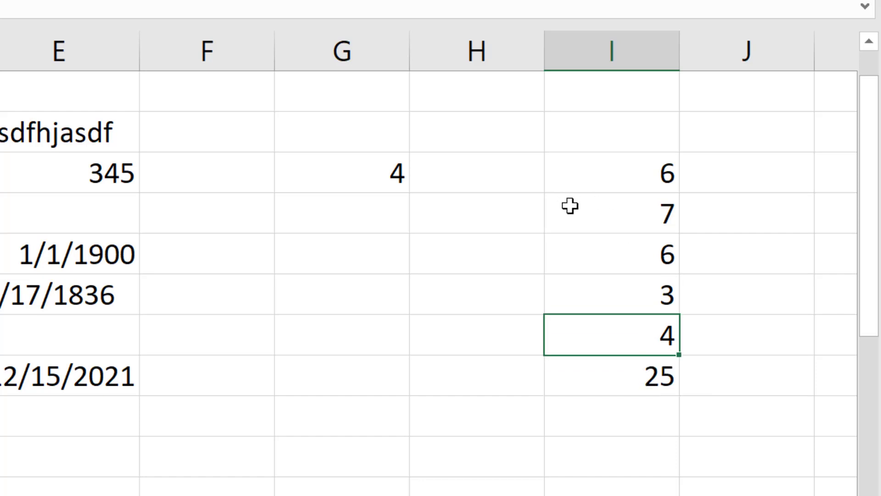
- Replace the formula in cell I9 with the cell-reference sum =I4+I5+I6+I7+I8
click(651, 371)
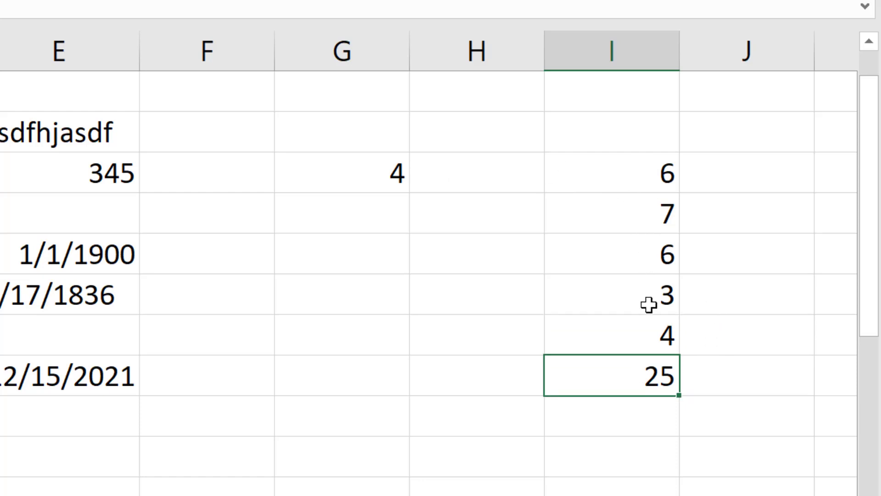
text(=)
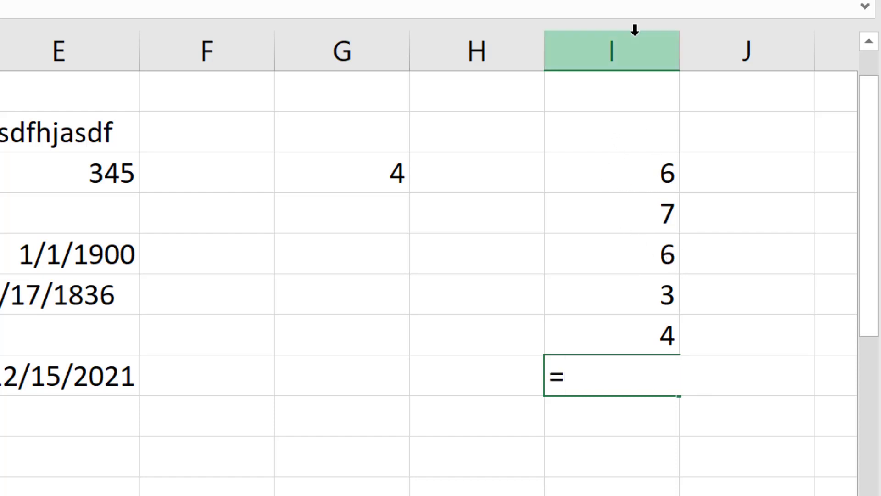
click(640, 178)
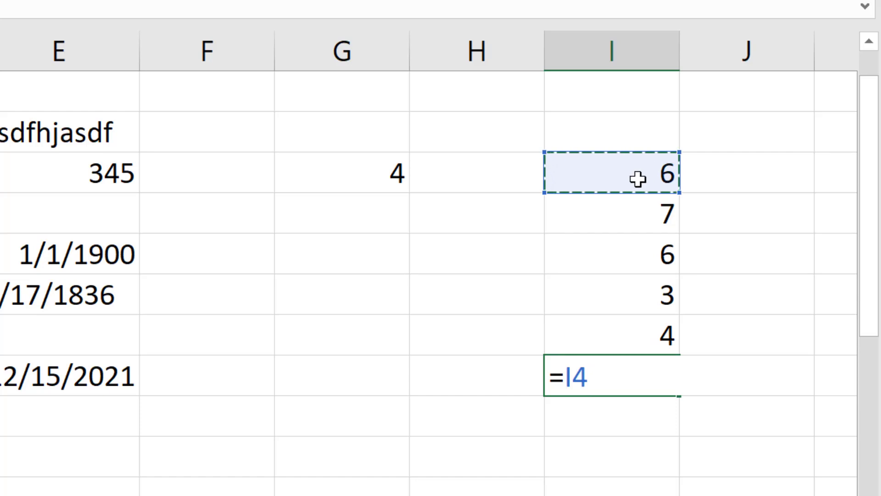
text(+)
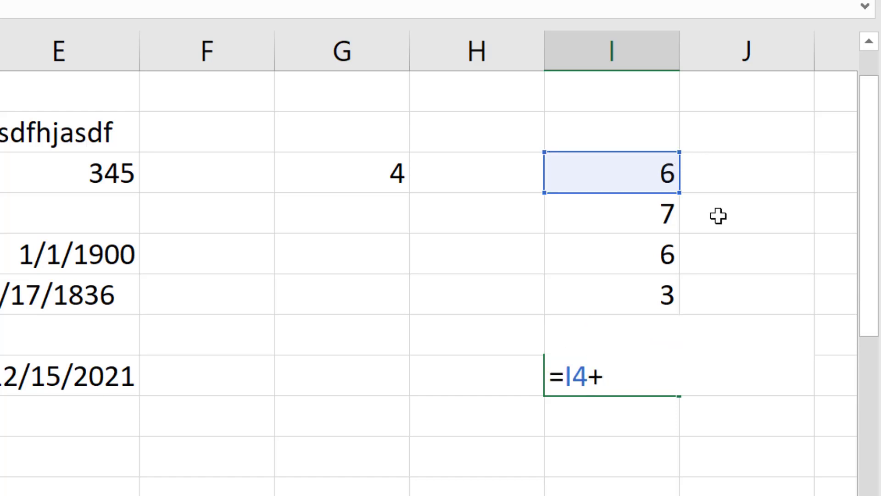
click(640, 206)
text(+)
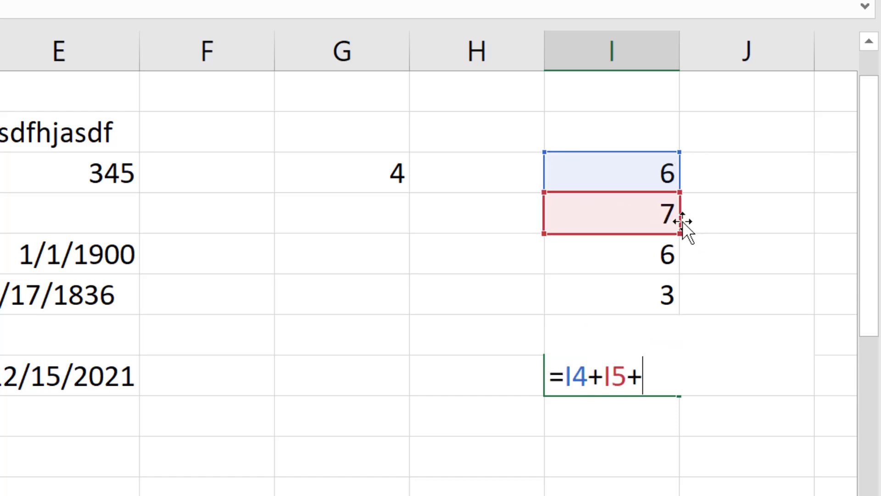
click(641, 261)
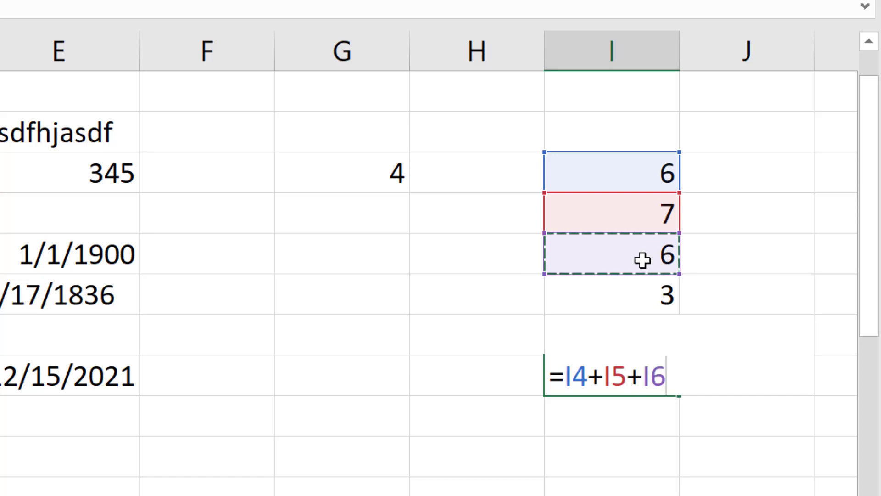
text(+)
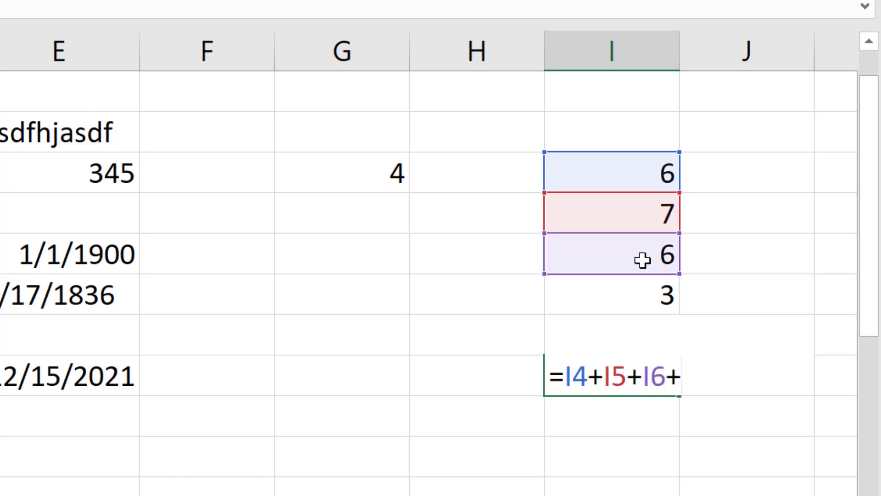
click(635, 296)
text(+)
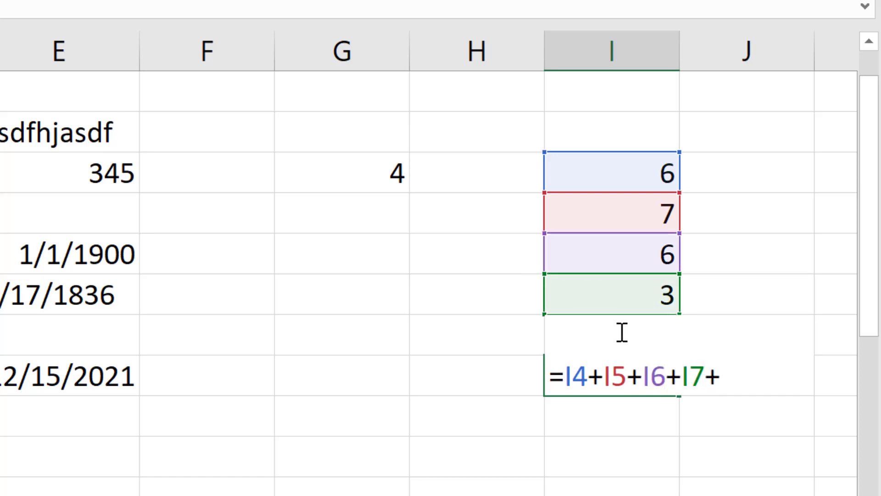
click(726, 375)
text(I8)
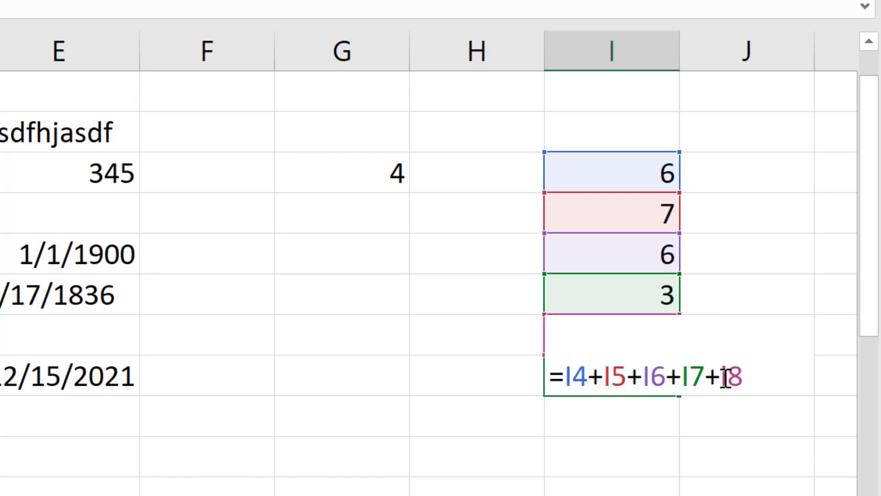
key(Return)
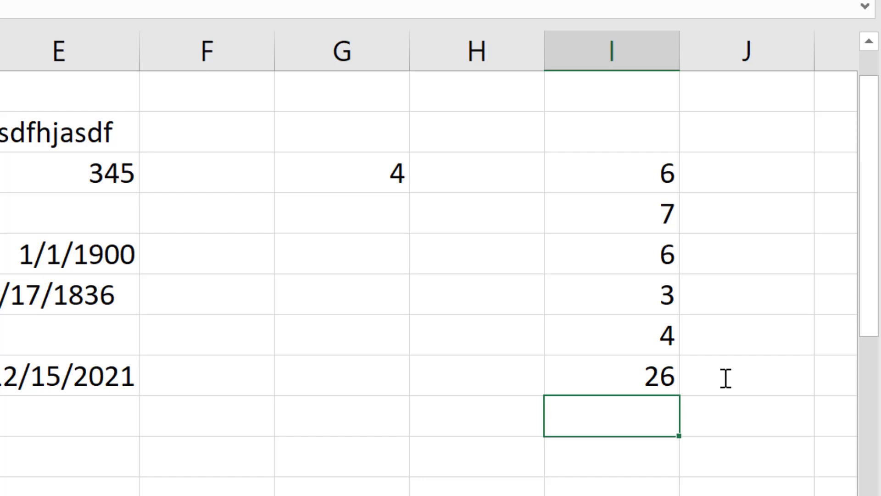
- Change the first number of the column, in cell I4, to 5
key(Up)
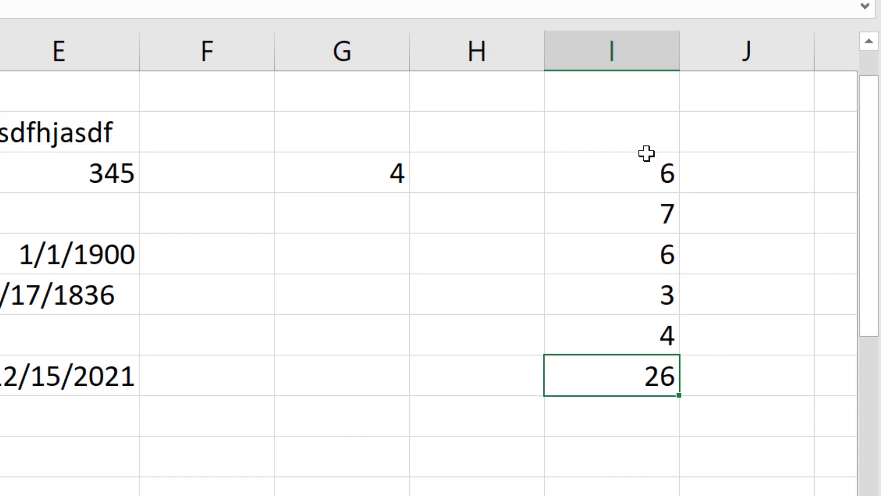
key(Up)
click(650, 175)
text(5)
key(Return)
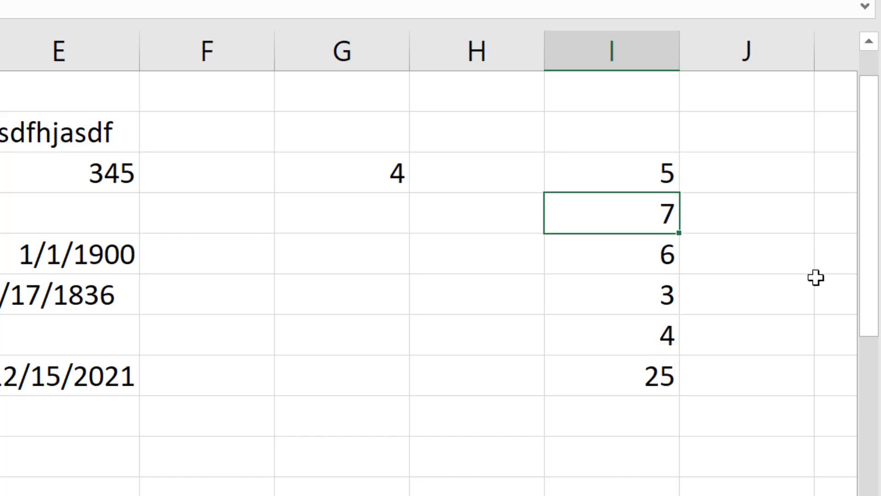
- Change the second number of the column, in cell I5, to 5 and the third, in I6, to 8
click(659, 376)
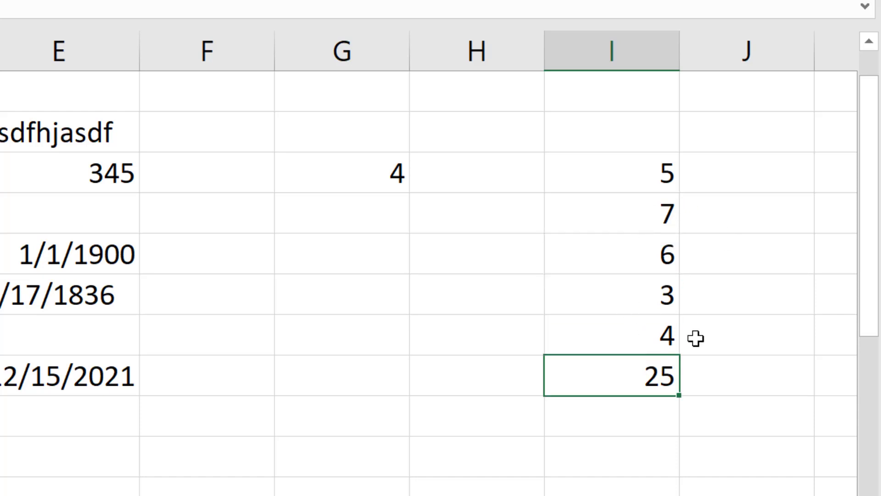
key(Up)
click(651, 212)
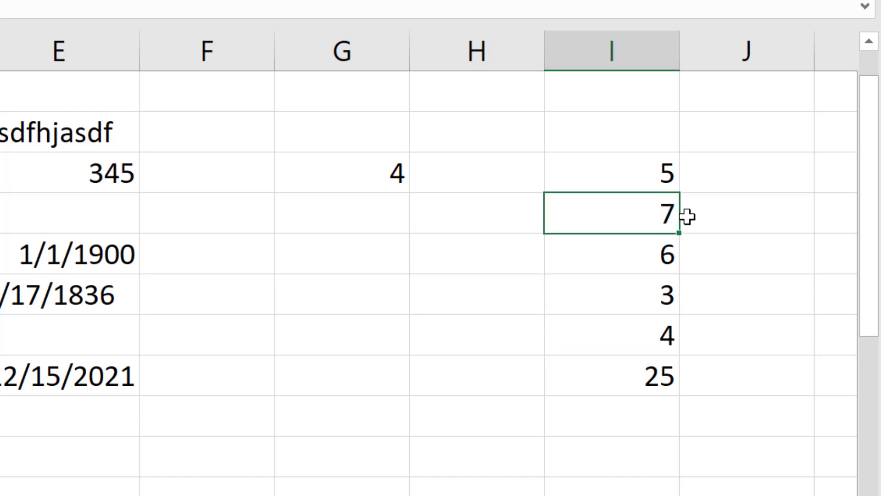
text(5)
key(Return)
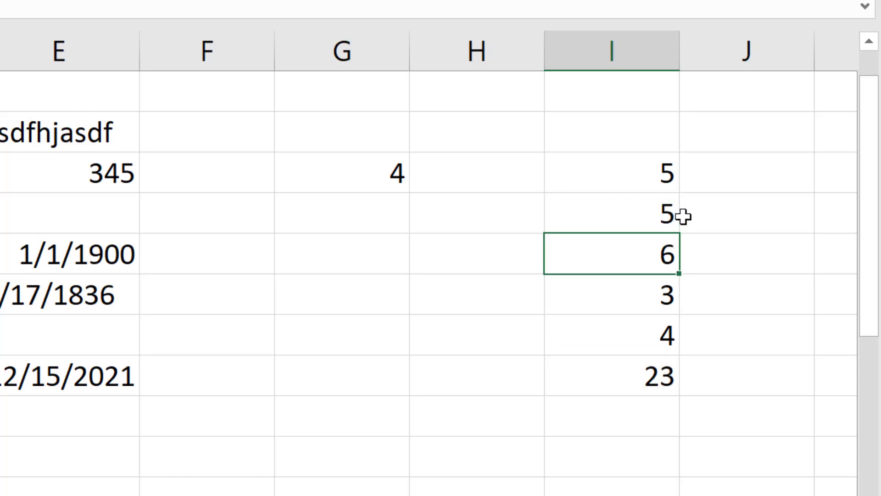
text(8)
key(Return)
key(Up)
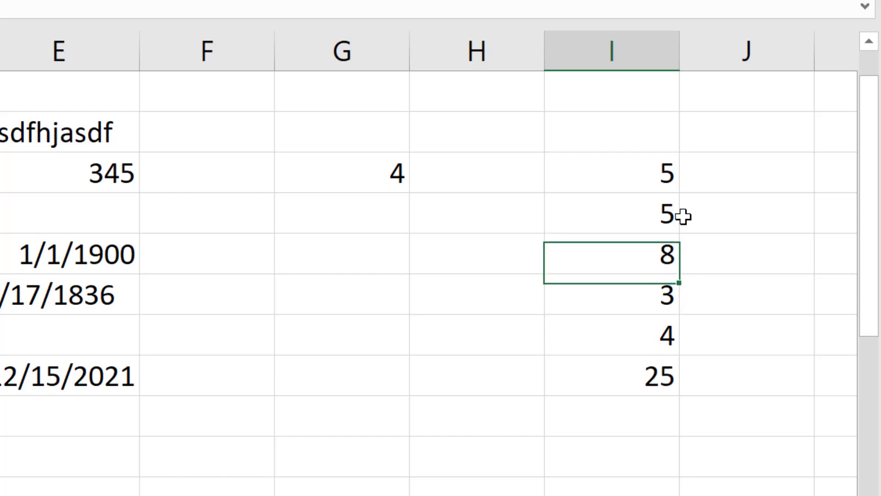
key(Up)
- Inspect the cell references in the I9 sum formula, and leave the formula without changing it
click(644, 374)
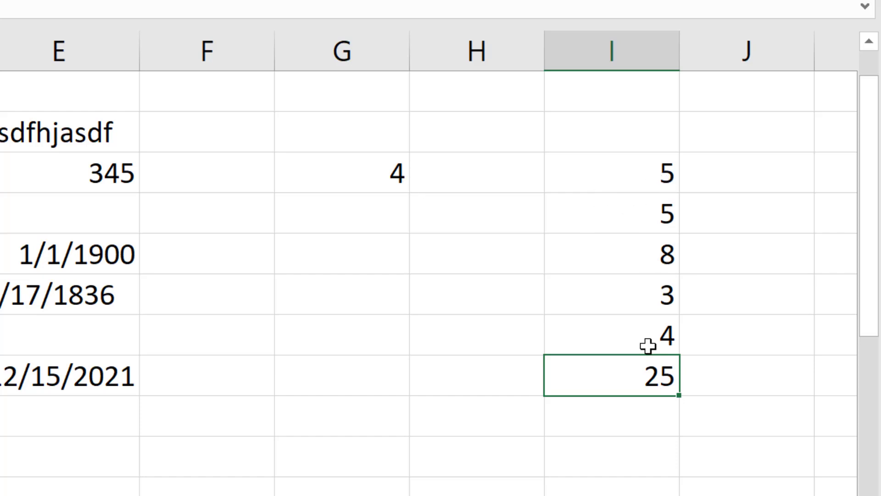
double_click(645, 378)
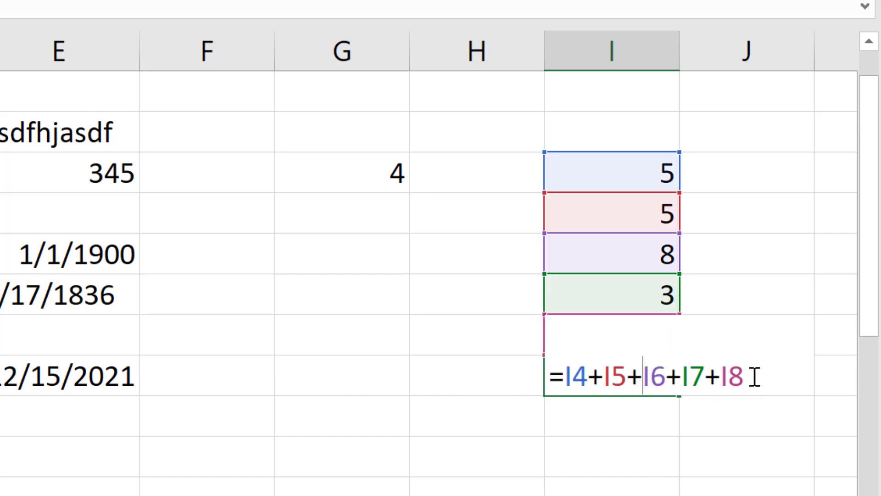
drag(744, 377, 567, 377)
key(Escape)
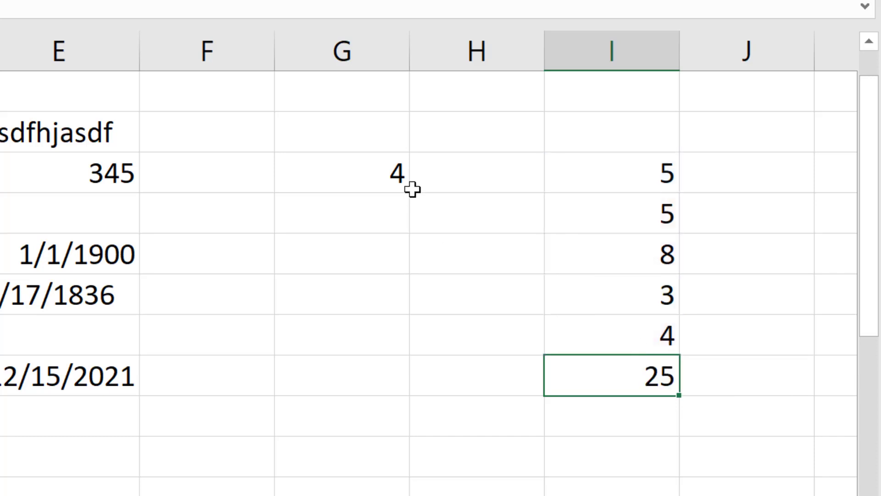
- Inspect the typed numbers in the G4 formula, and leave the formula without changing it
double_click(374, 175)
drag(344, 172, 299, 174)
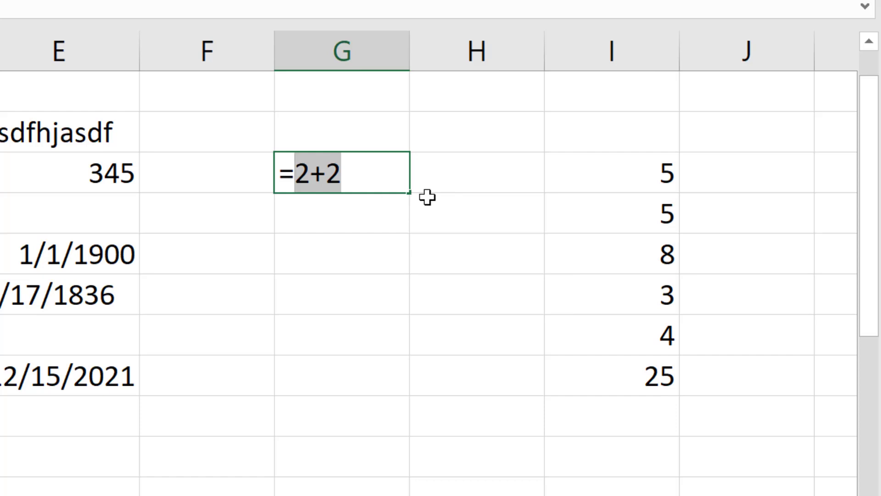
key(Escape)
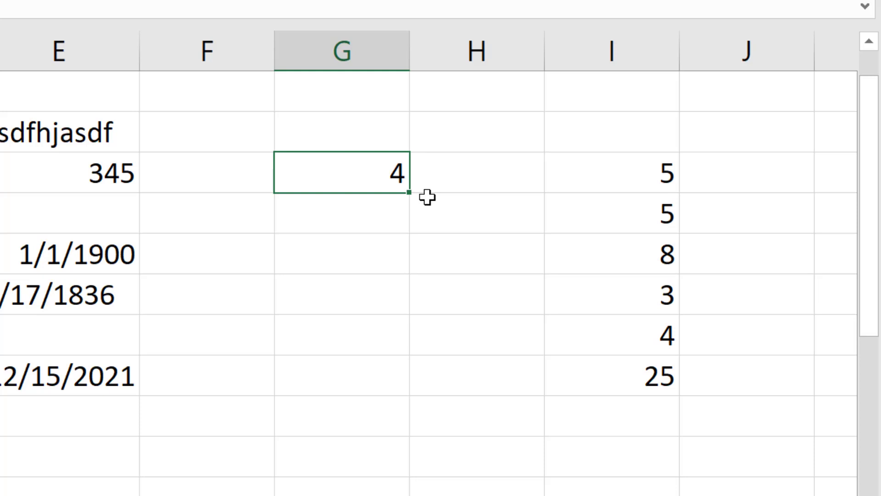
click(477, 249)
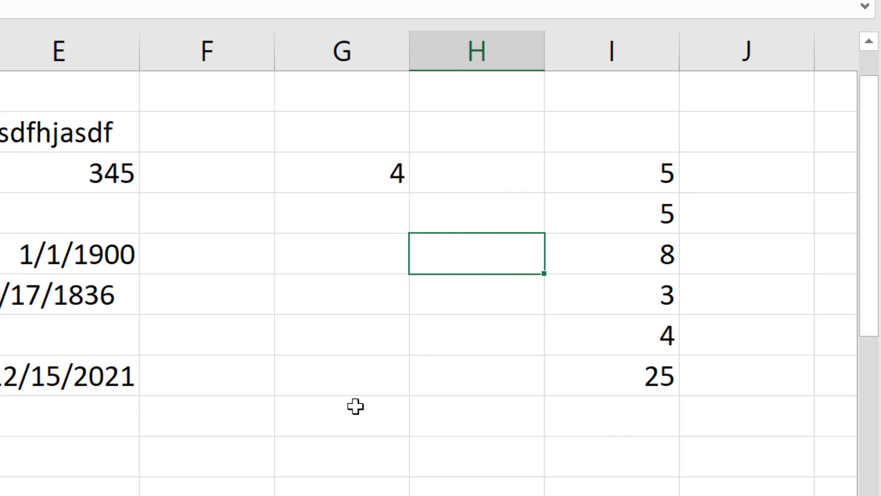
- Enter the numbers 6 in cell E13 and 3 in cell F13, in the empty area below the existing data
scroll(356, 407, down, 4)
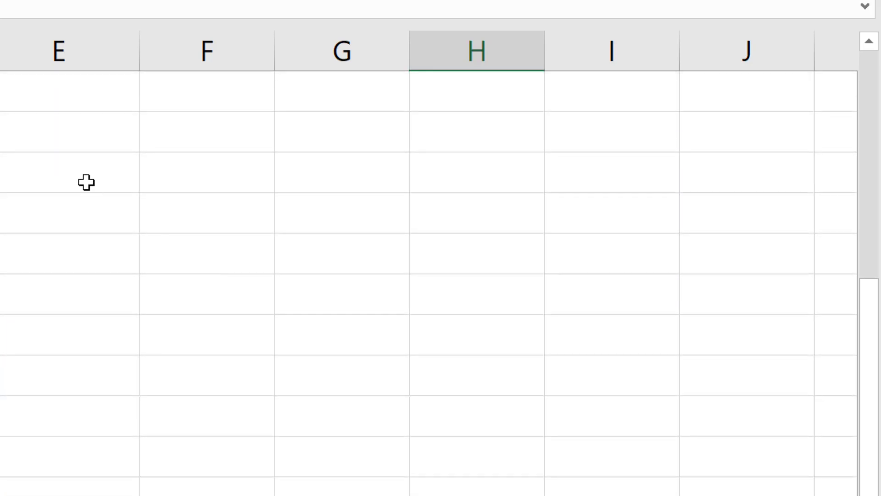
click(123, 170)
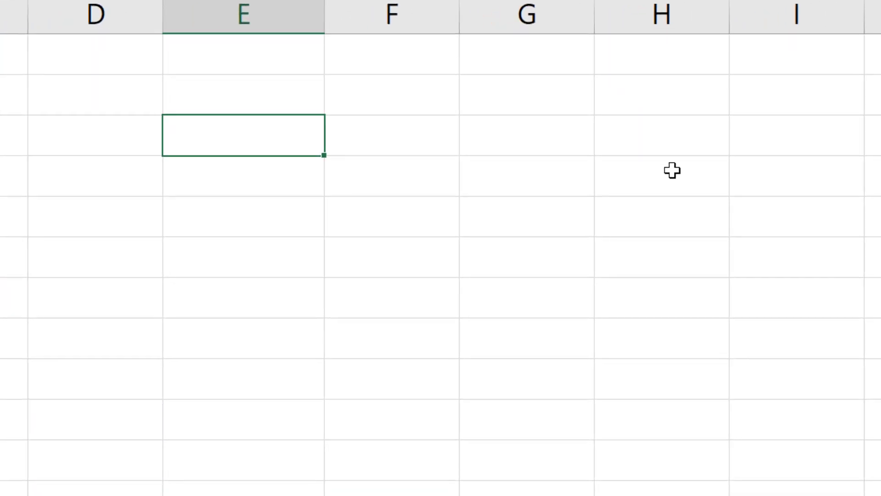
text(6)
key(Return)
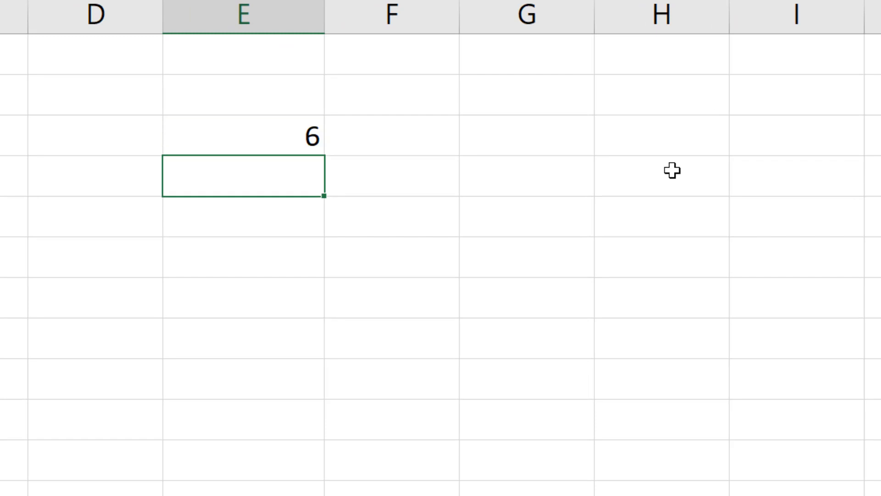
key(Up)
key(Right)
text(3)
key(Tab)
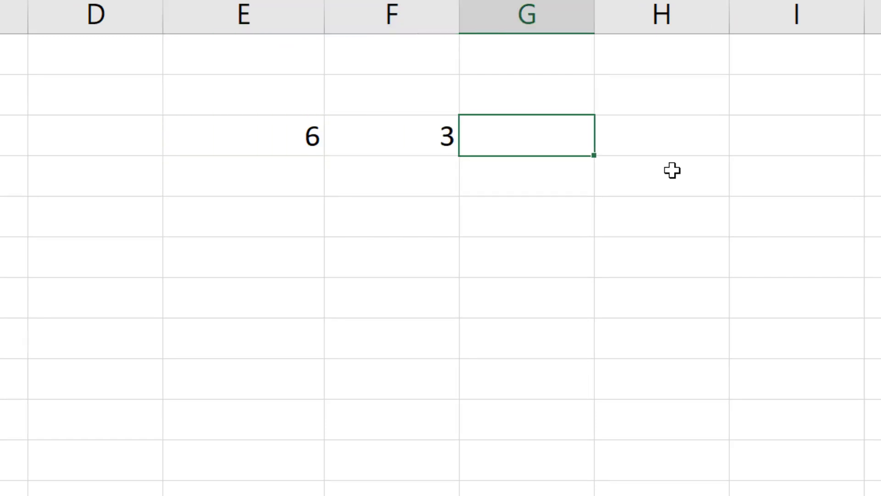
- Add the two numbers by entering the formula =E13+F13 in cell G13
text(=)
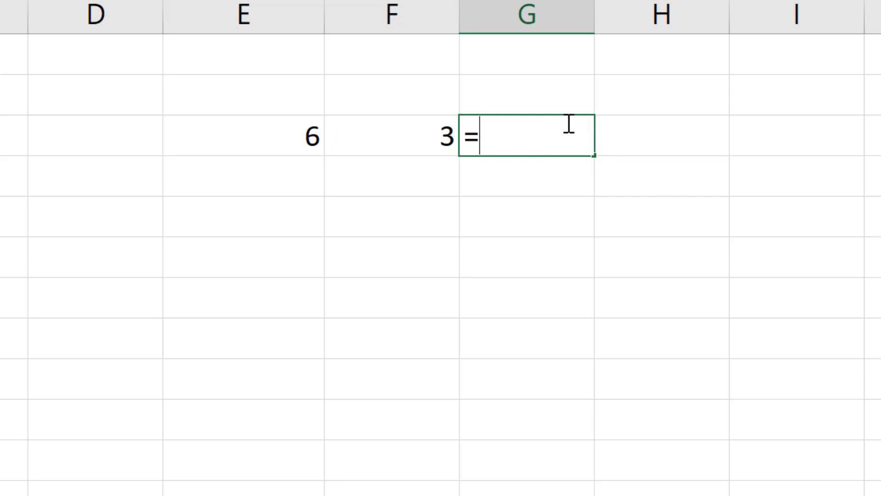
click(266, 131)
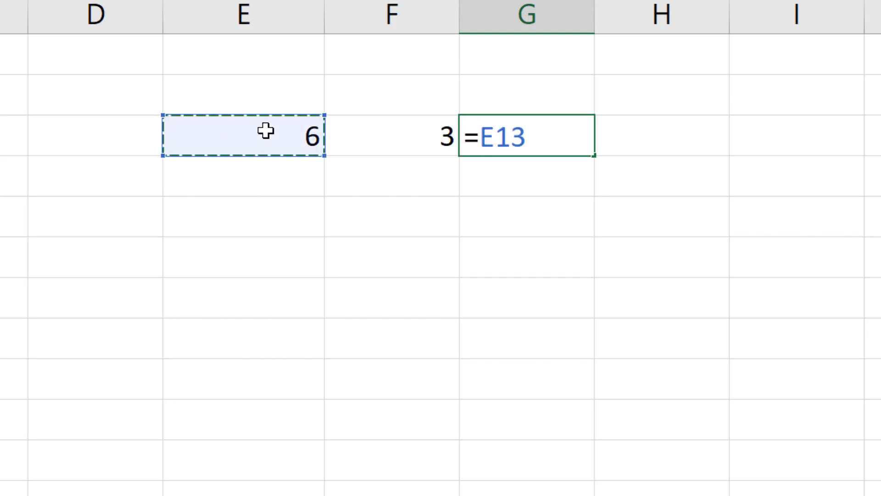
key(alt+Return)
key(BackSpace)
text(+)
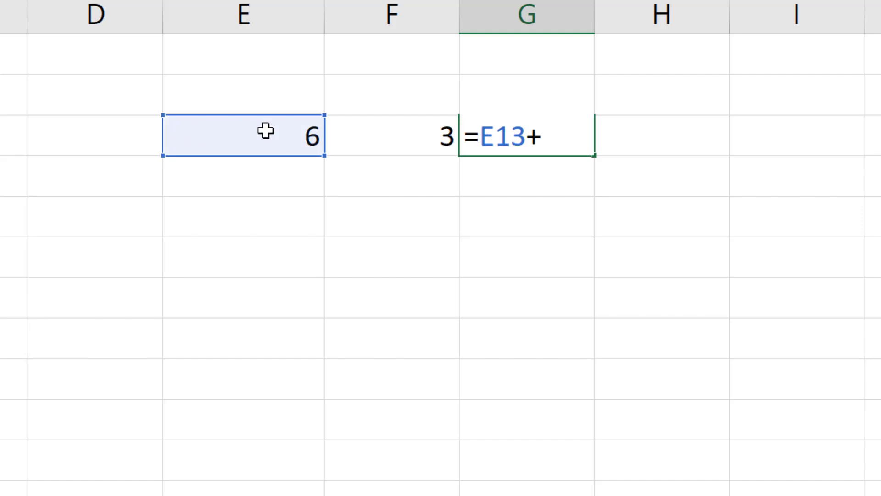
click(438, 131)
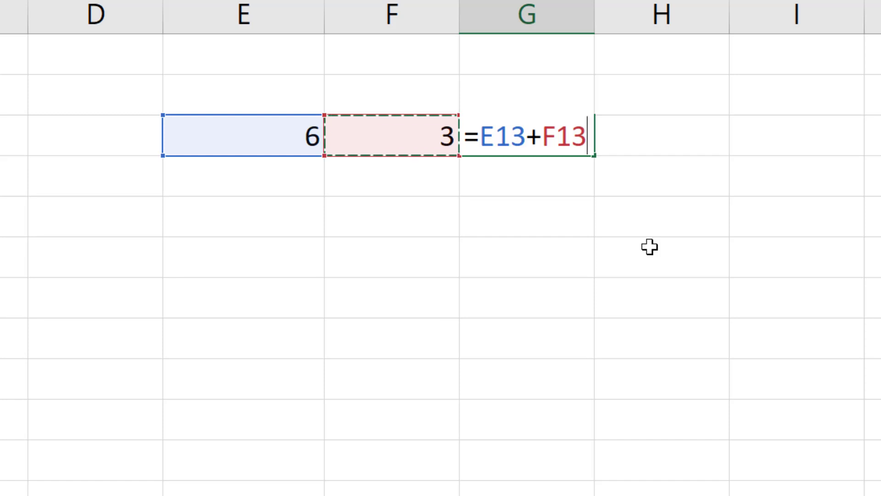
key(Return)
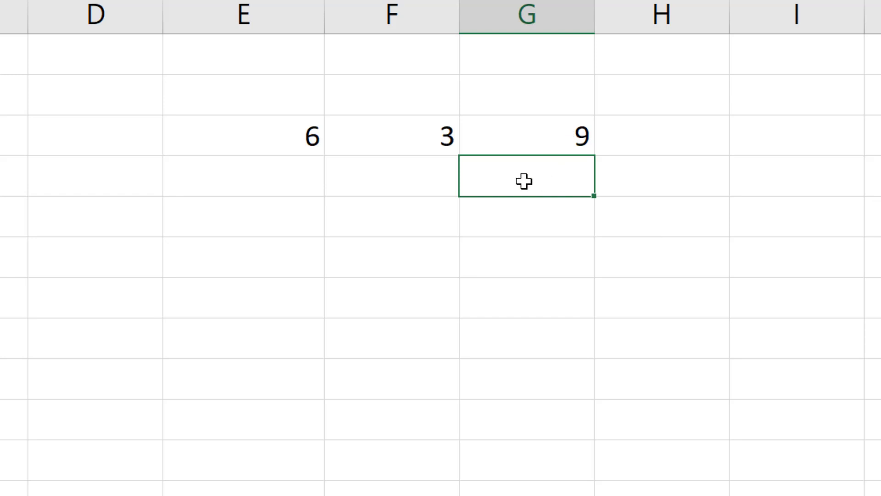
- Subtract the second number from the first by entering the formula =E13-F13 in cell G14
text(=)
click(249, 132)
text(-)
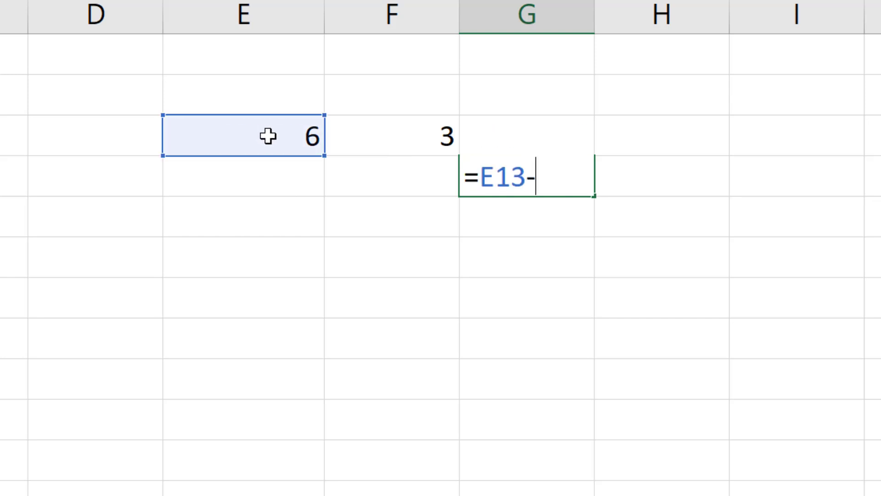
click(407, 136)
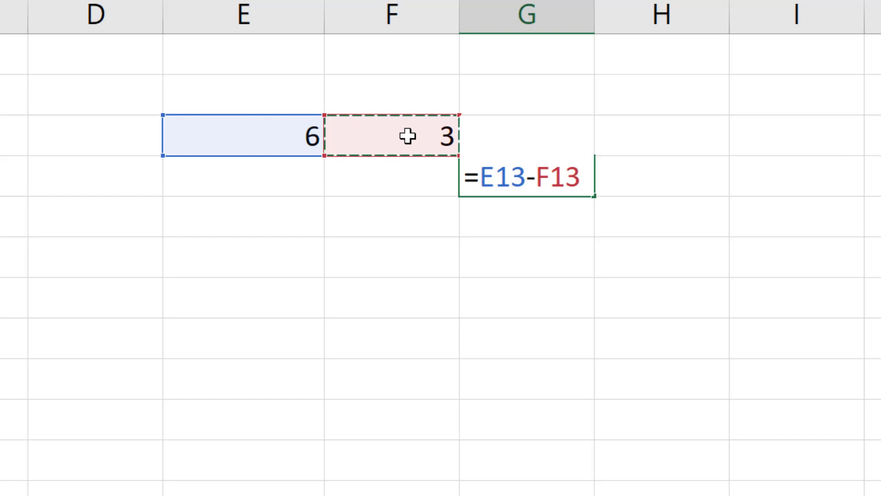
key(Return)
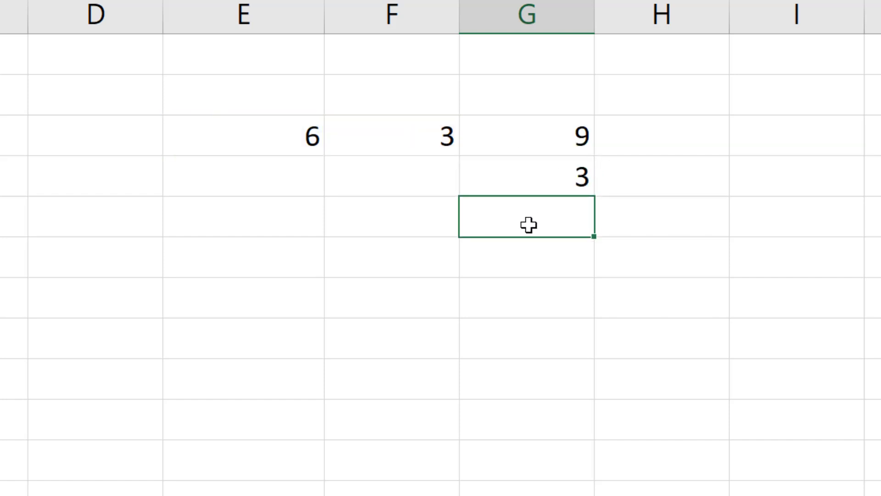
- Multiply the two numbers by entering the formula =E13*F13 in cell G15
text(=)
click(267, 142)
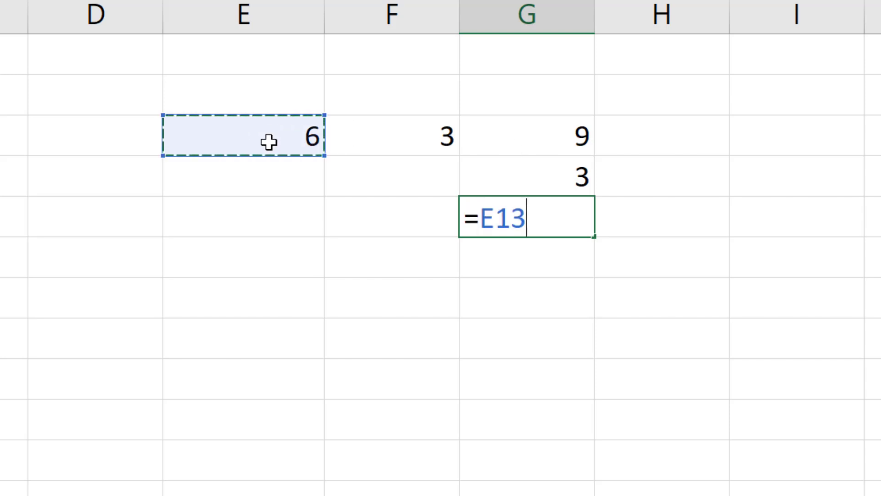
text(*)
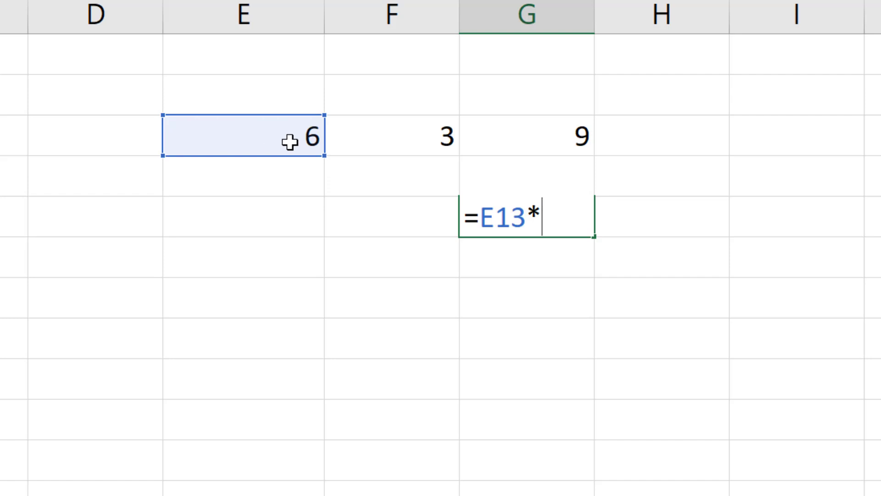
click(413, 127)
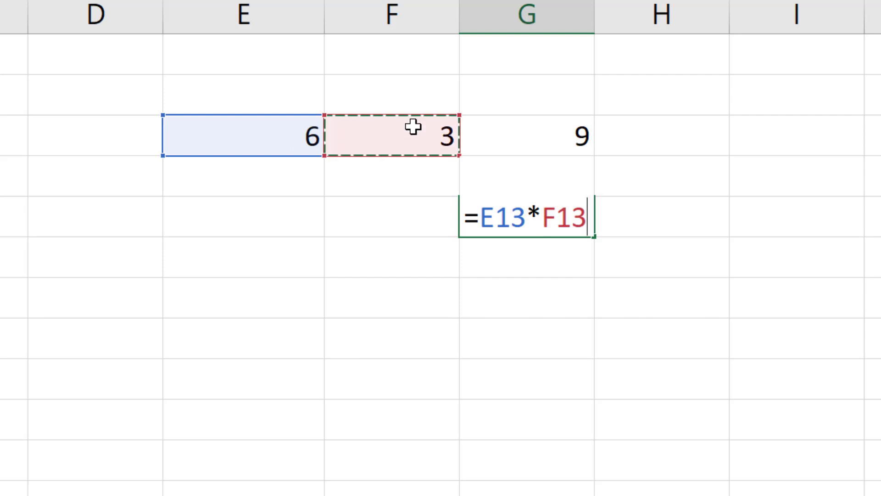
key(Return)
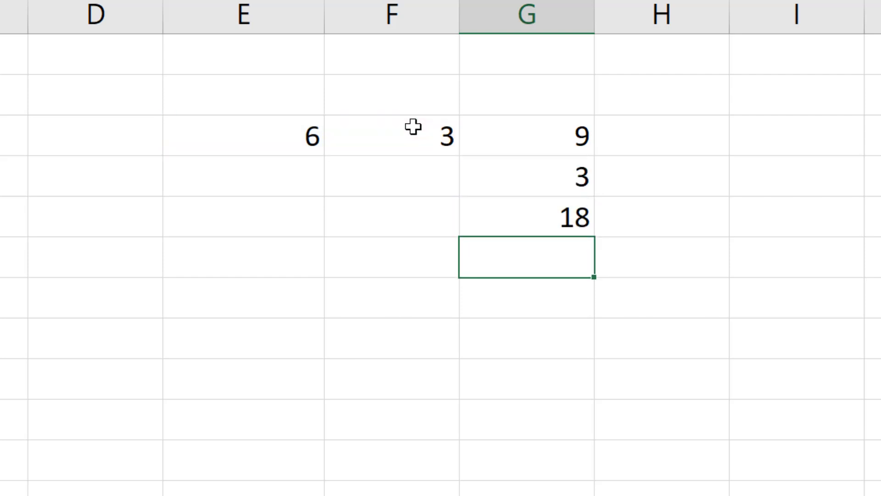
- Divide the first number by the second by entering the formula =E13/F13 in cell G16
click(297, 135)
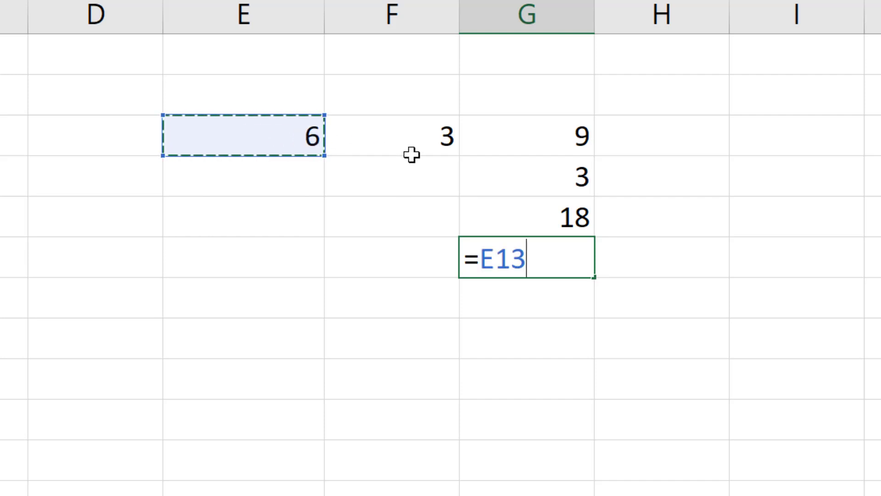
text(/)
click(399, 131)
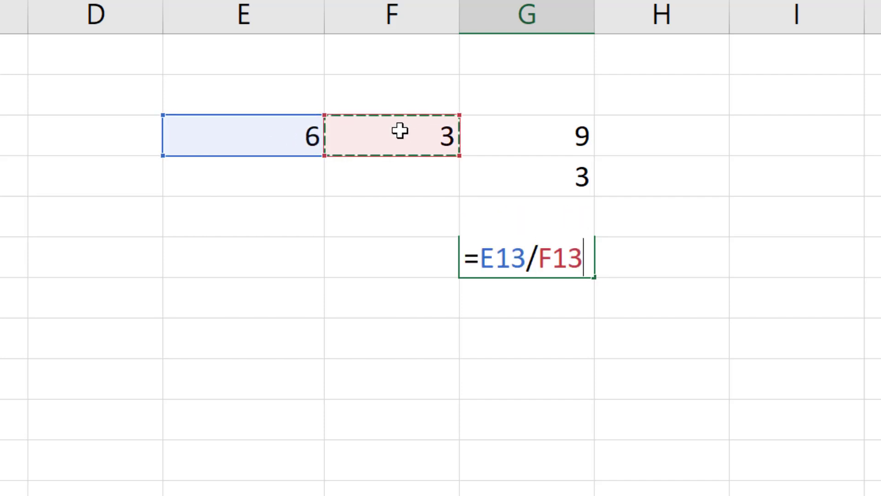
key(Return)
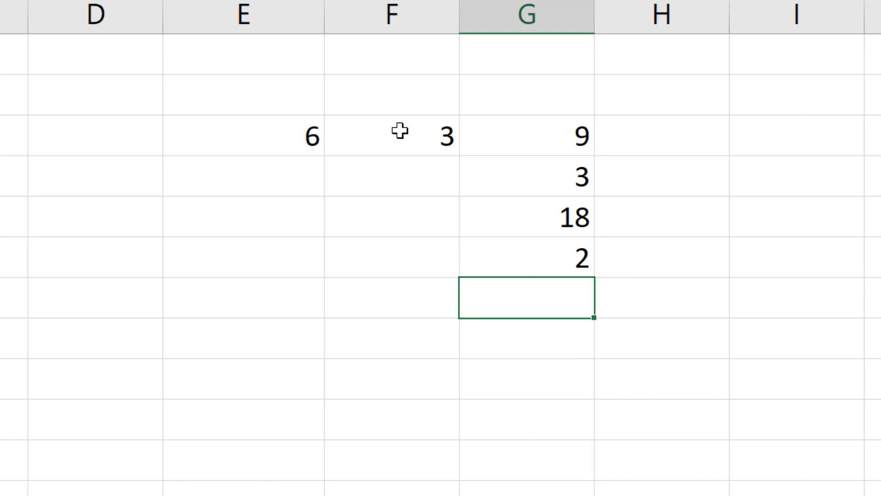
- Raise the first number to the power of the second by entering the formula =E13^F13 in cell G17
text(=)
click(274, 132)
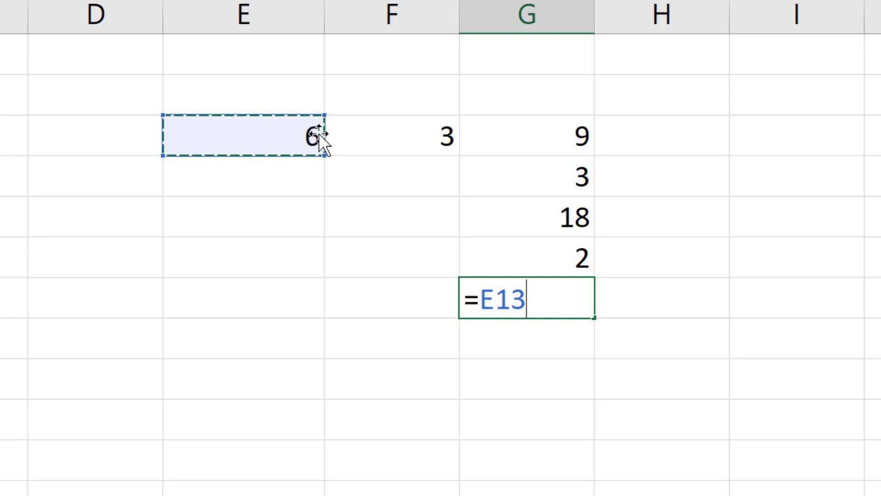
text(^)
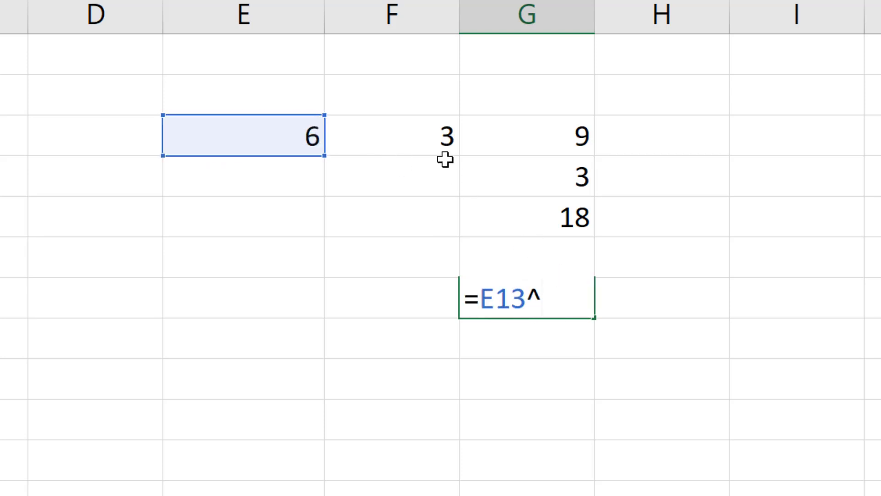
click(440, 137)
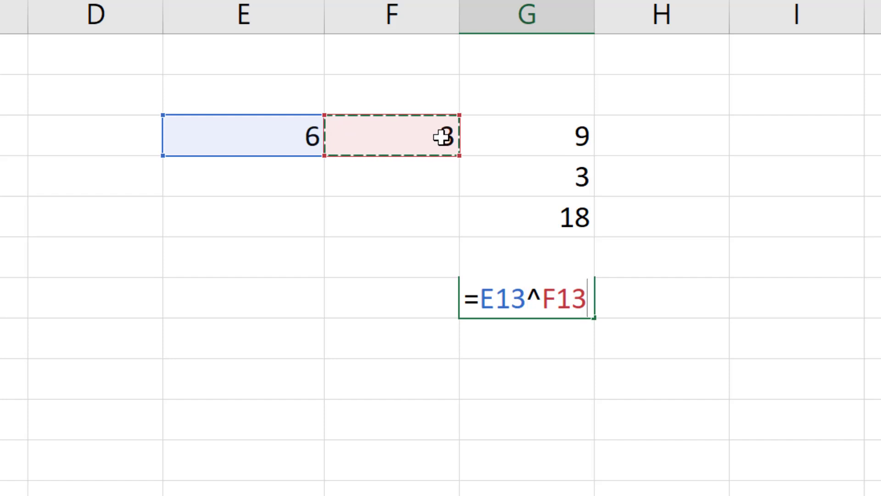
key(Return)
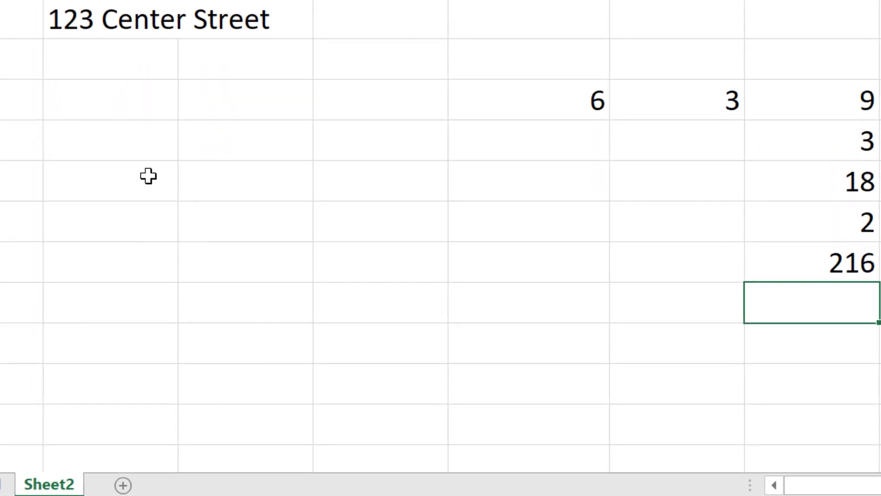
- Enter the numbers 6, 3 and 10 in cells B15, C15 and D15
click(94, 179)
click(165, 175)
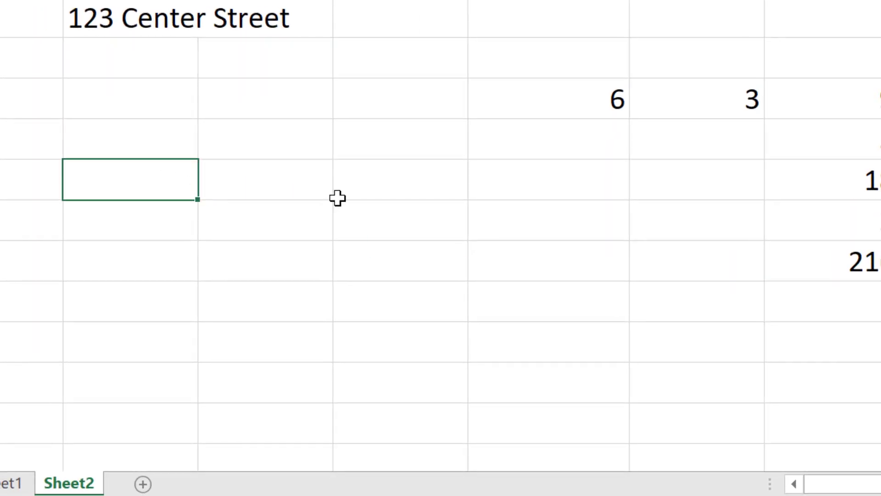
text(6)
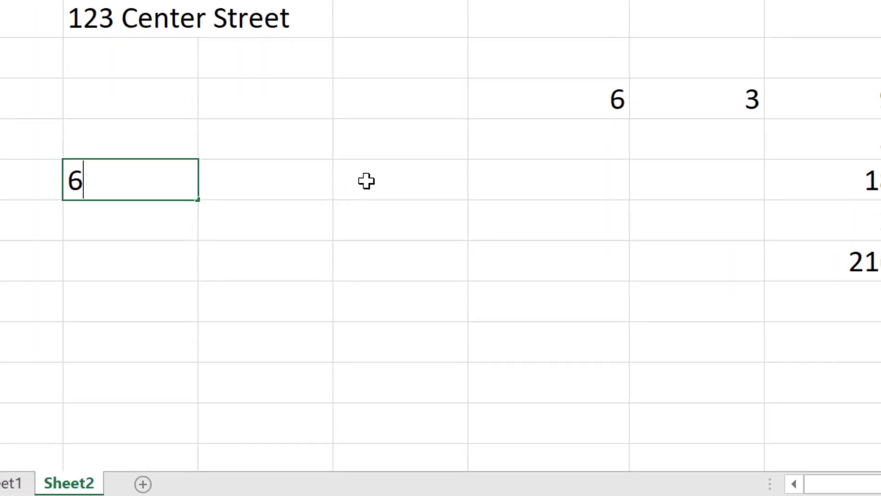
click(303, 183)
text(3)
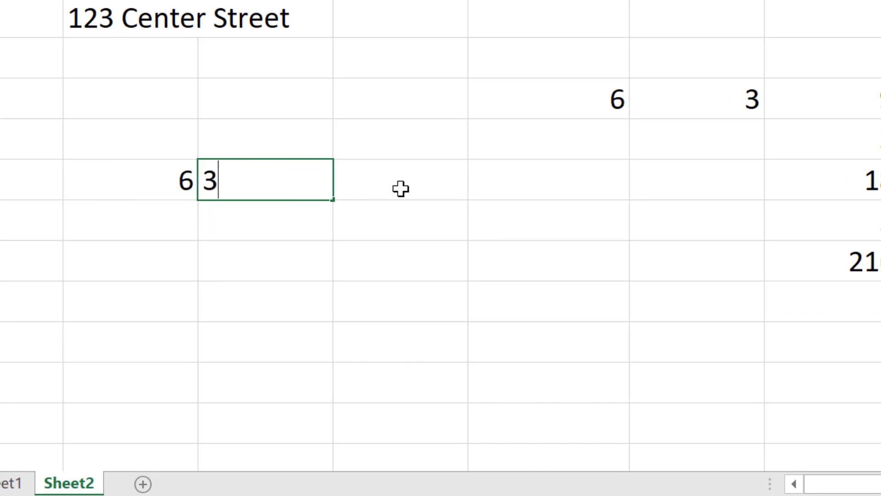
click(423, 187)
text(10)
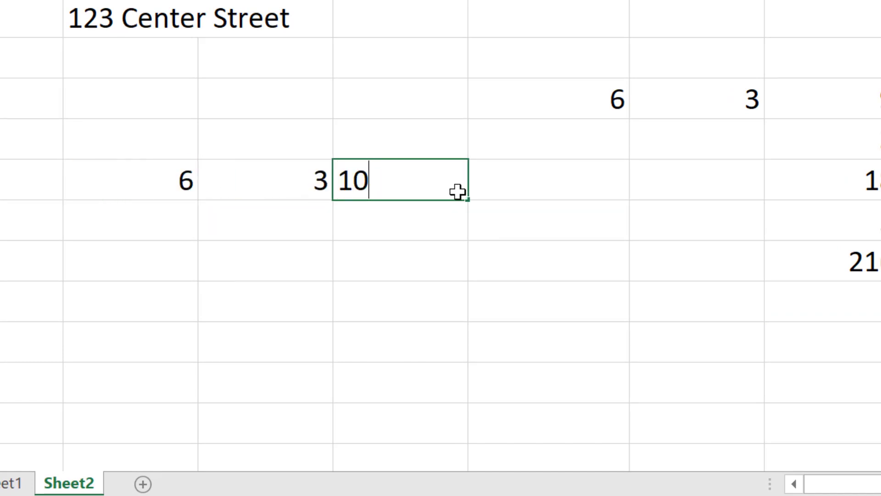
key(Return)
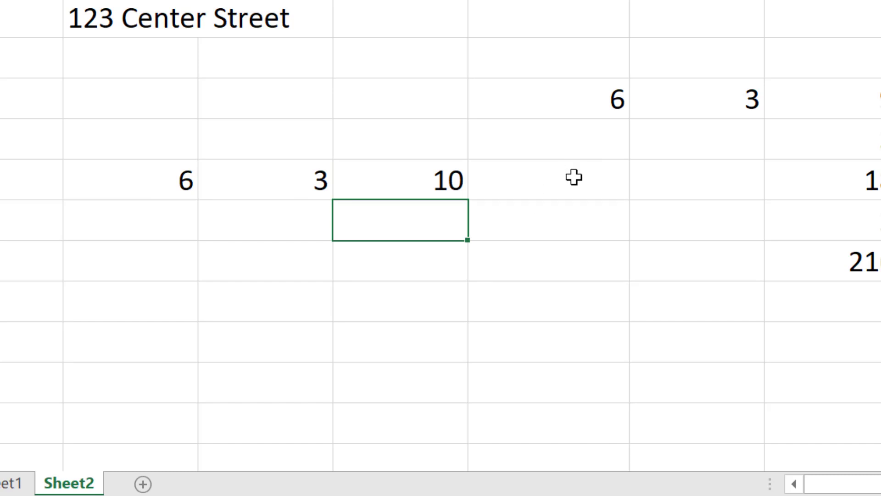
- Enter the formula =B15+C15*D15 in cell E15 to combine addition and multiplication of the three numbers
click(573, 181)
text(=)
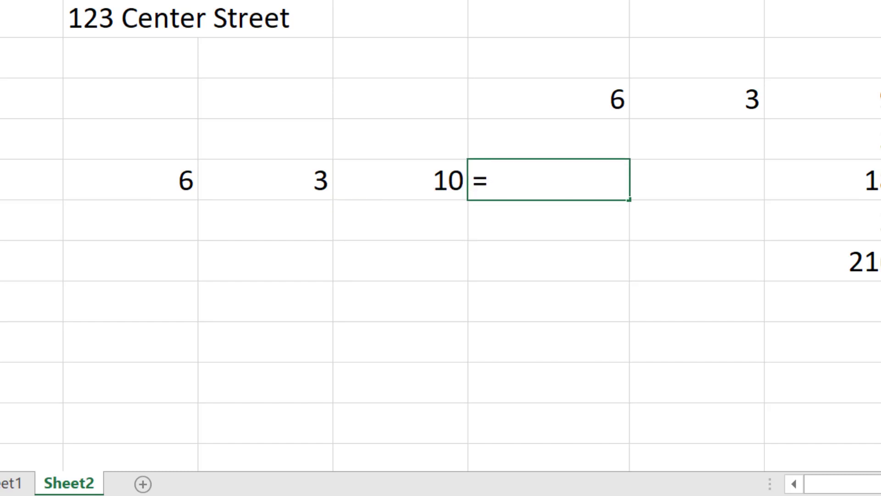
click(149, 178)
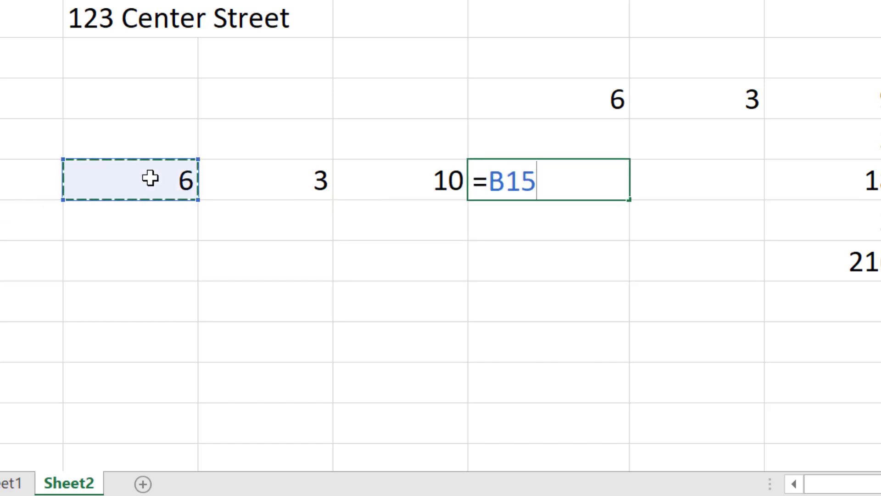
text(+)
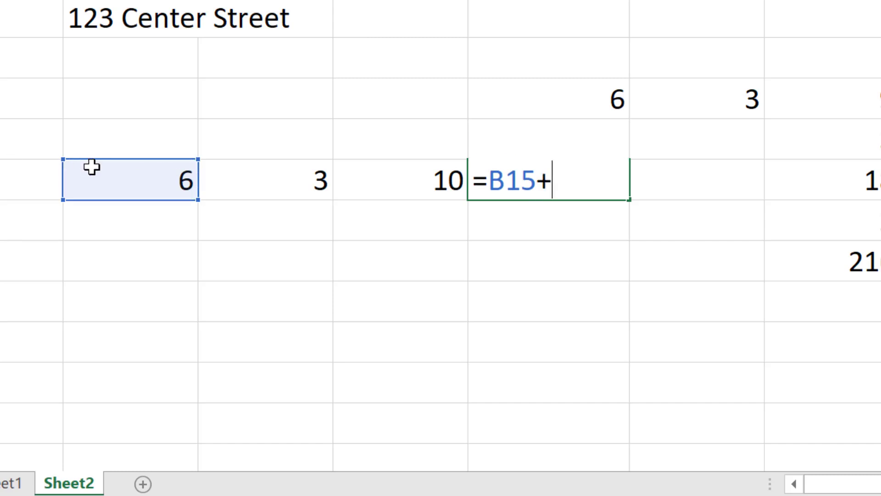
click(295, 173)
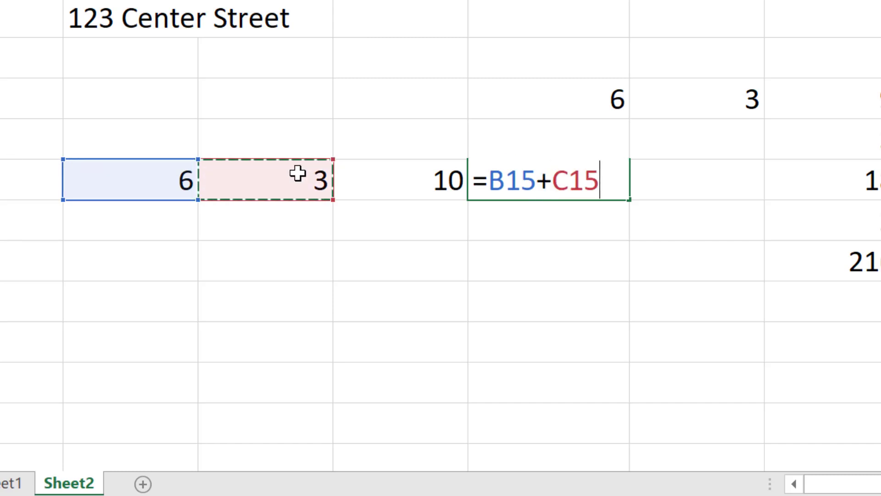
text(*)
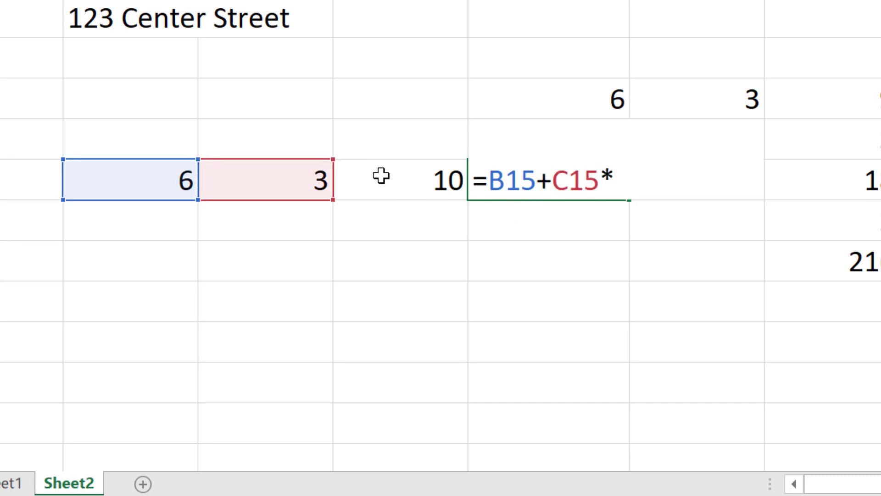
click(407, 185)
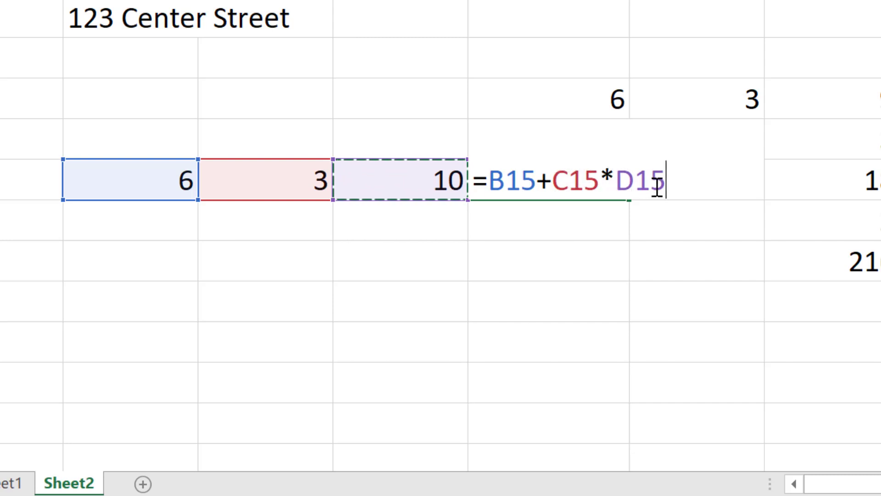
drag(666, 177, 546, 179)
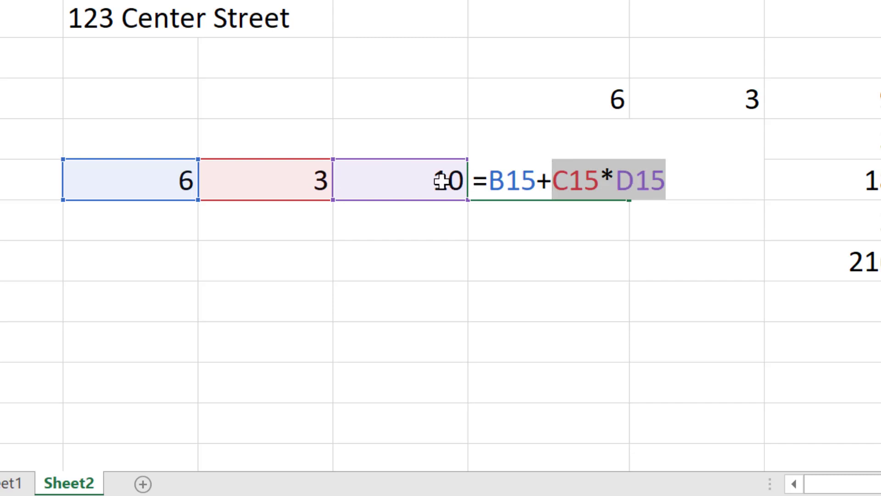
click(659, 179)
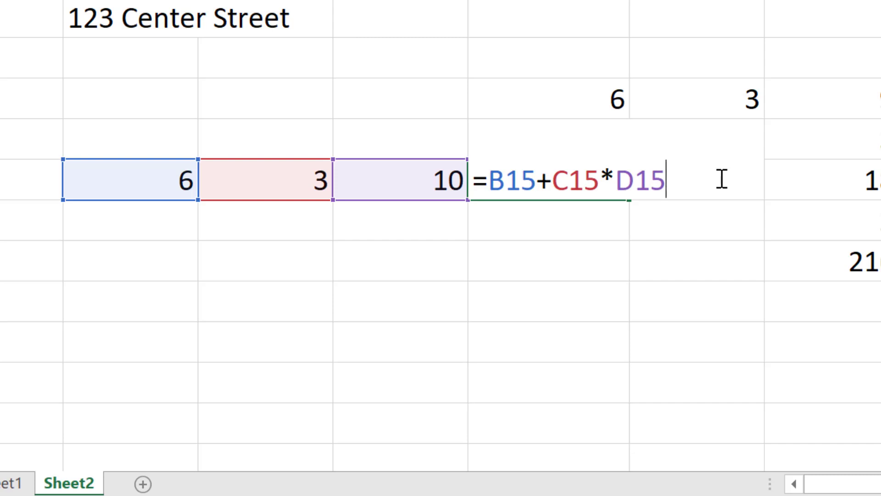
key(Return)
- Add parentheses around the addition in cell E15 so the formula reads =(B15+C15)*D15
click(568, 176)
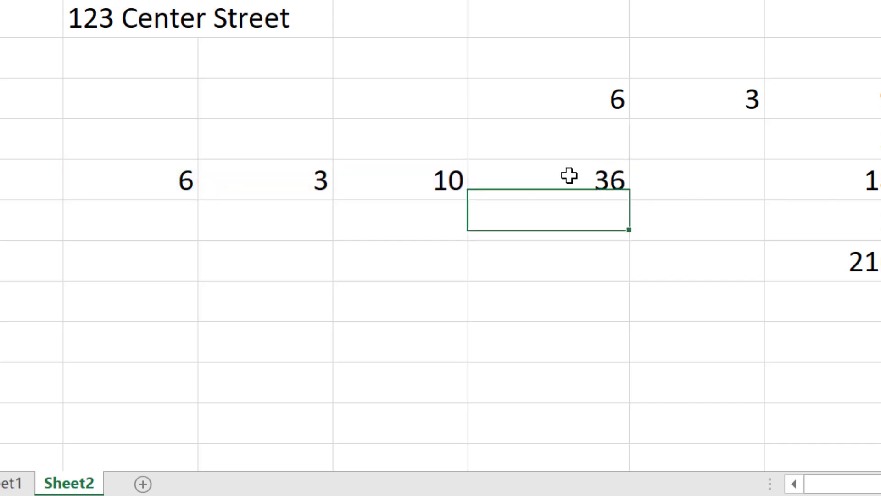
double_click(569, 175)
click(491, 179)
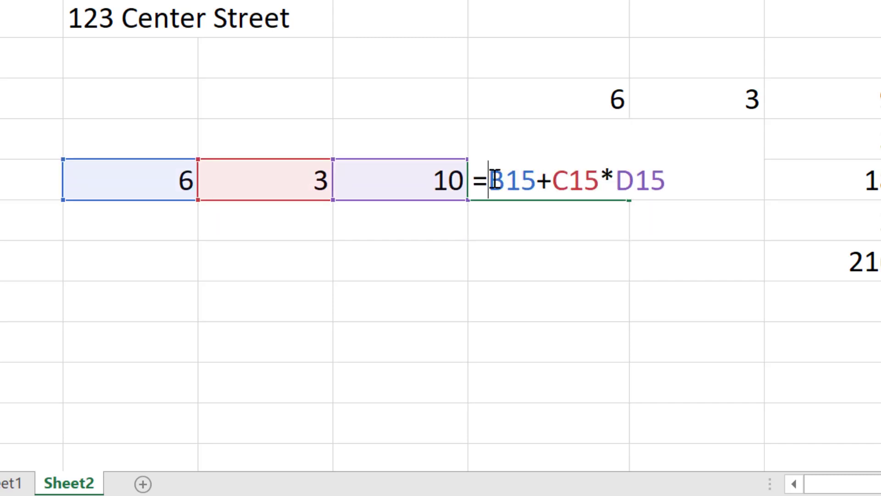
text(()
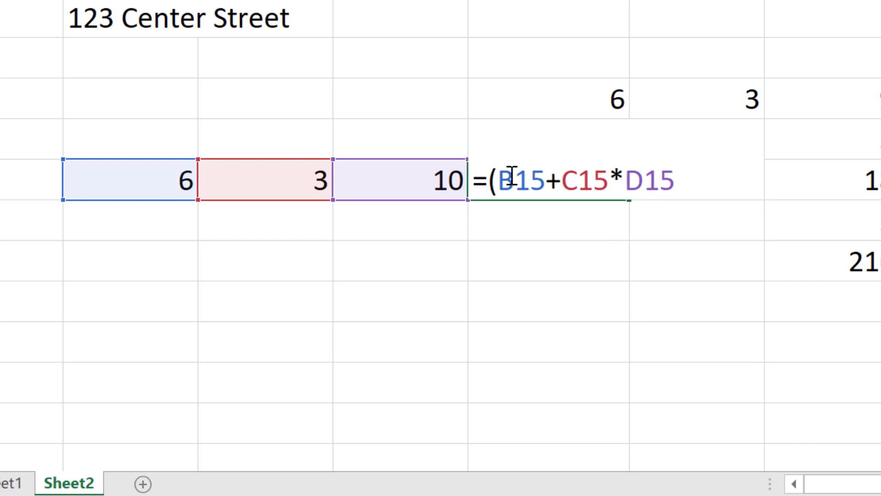
key(Right)
key(Right)
key(Right)
key(Right)
key(Right)
key(Right)
text())
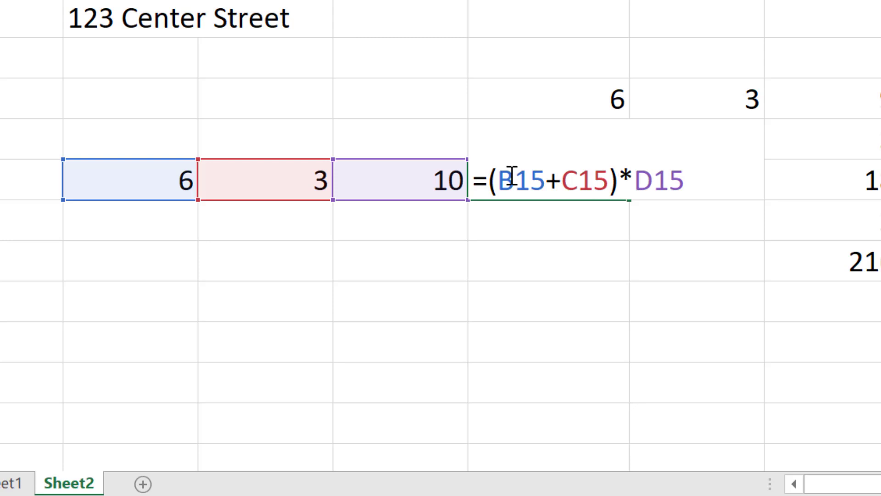
key(Return)
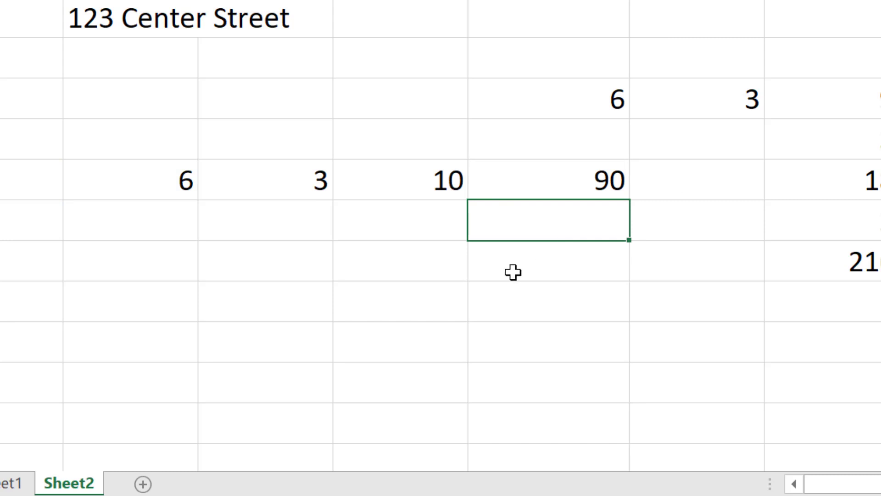
- Enter the label "order of operations:" in cell B17
click(158, 251)
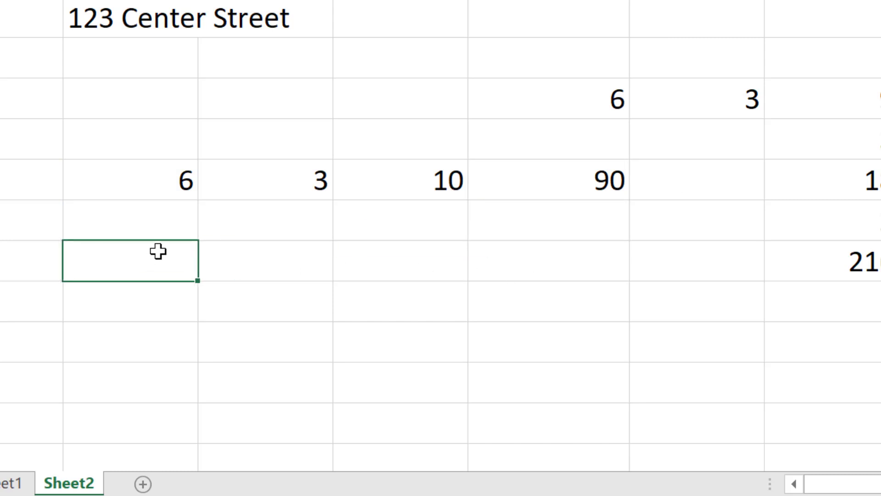
text(order of)
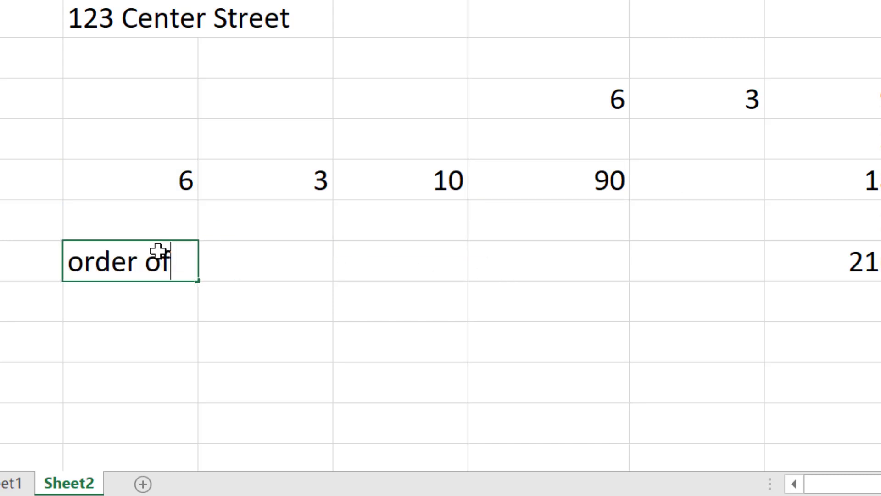
text( operations:)
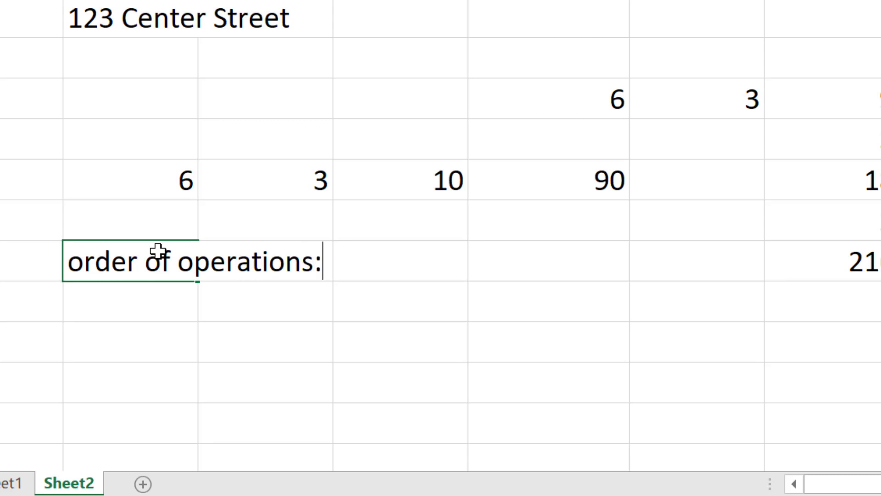
key(Return)
- List the first two precedence levels below the label: "parens" in cell C18 and "* and /" in cell C19
key(Right)
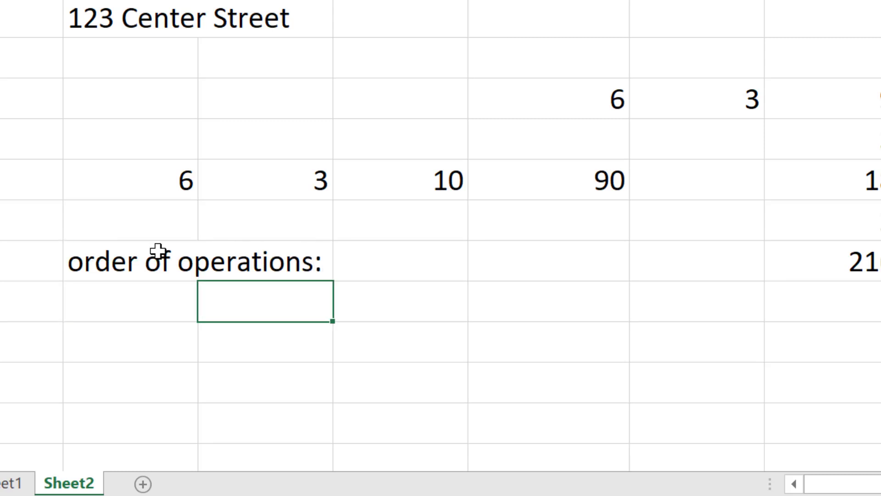
text(pare)
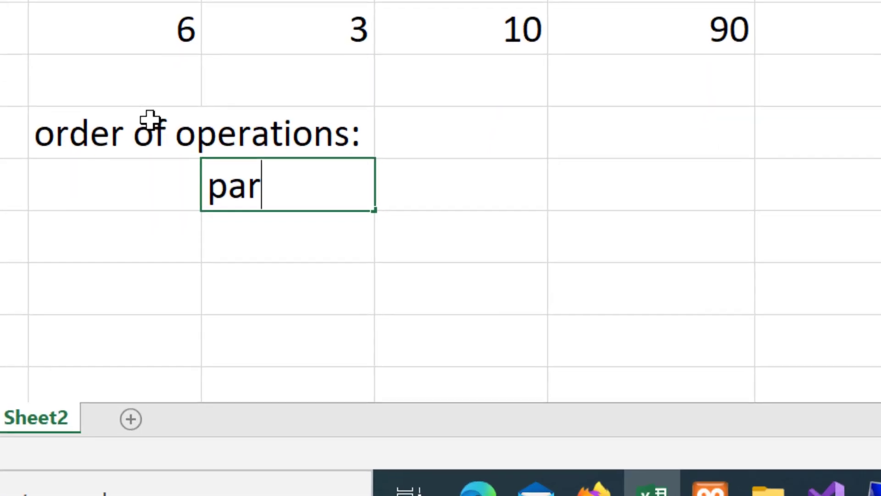
text(ns)
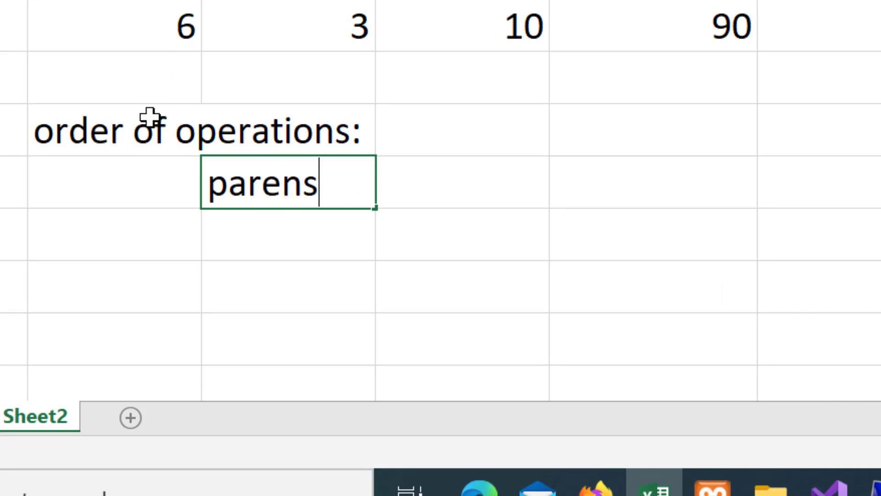
key(Return)
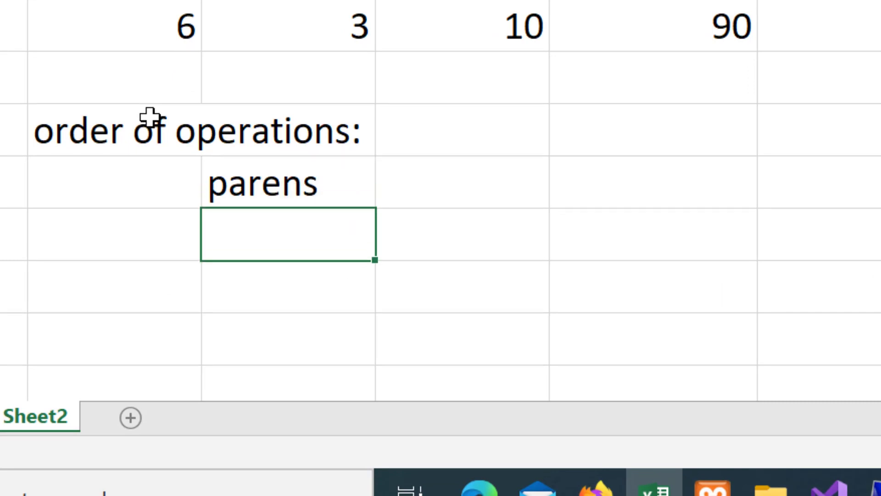
text(* and /)
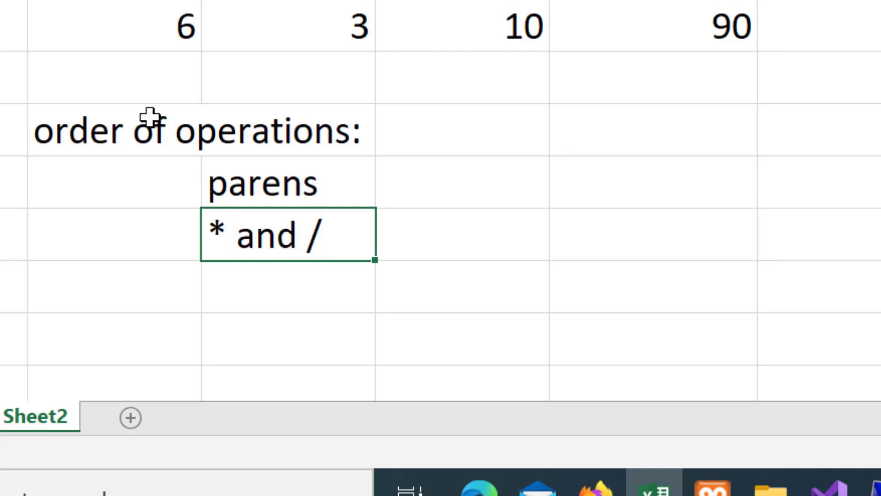
key(Return)
text(+ )
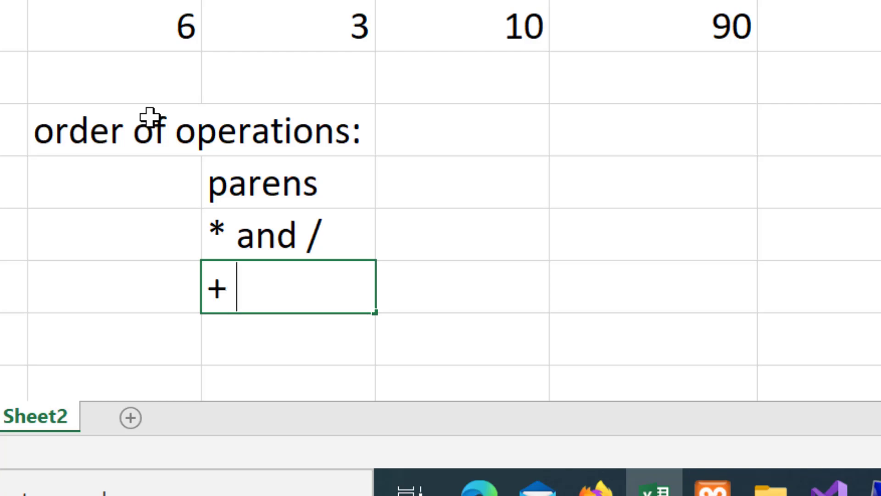
text(and D18-)
key(Left)
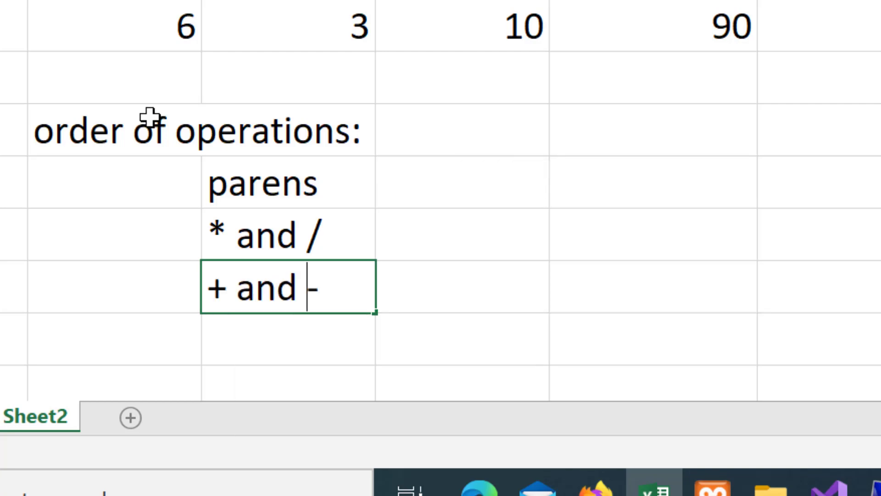
click(448, 205)
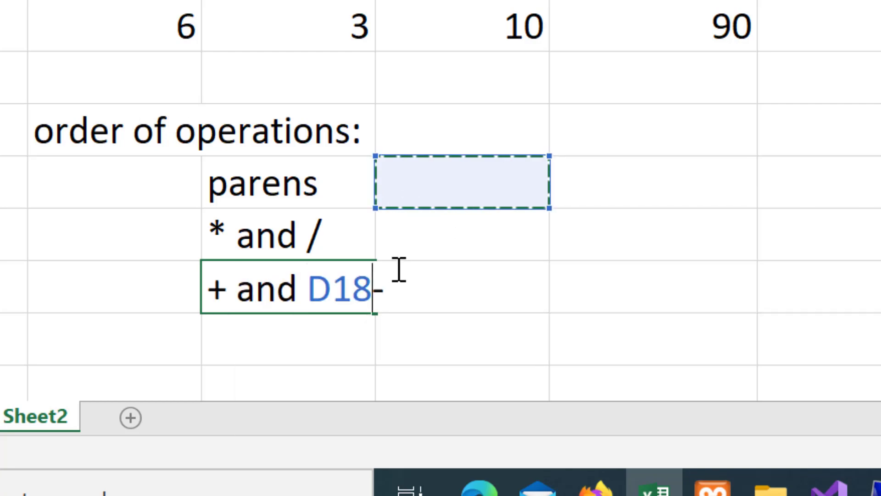
key(Escape)
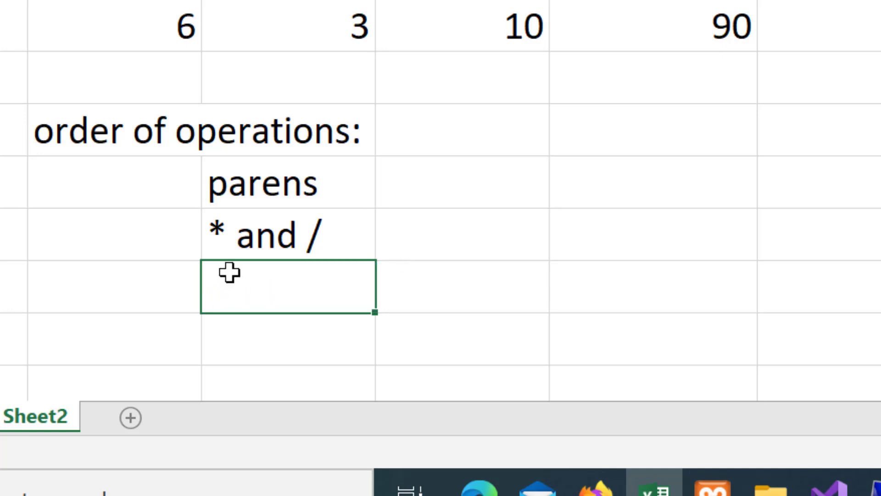
- Enter "+ and -" in cell C20 as literal text with a leading apostrophe
double_click(277, 274)
text('+ and)
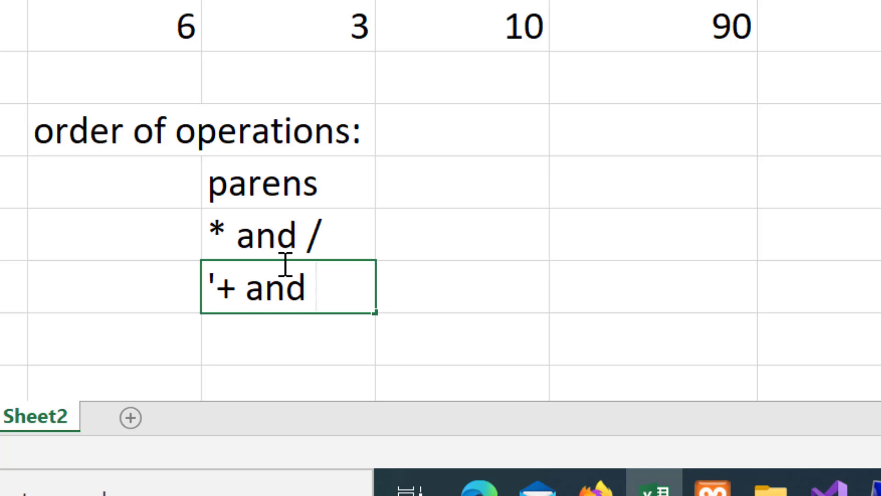
text(-)
key(Return)
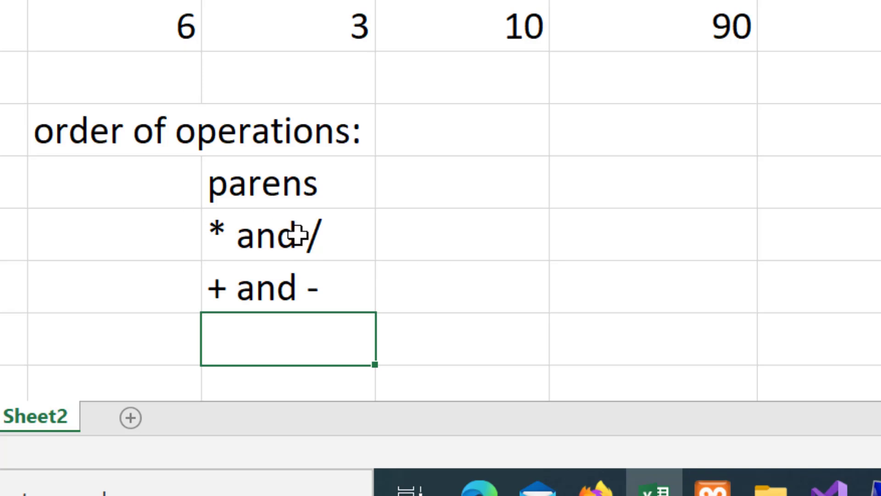
- Enter the formula =B15+E13*F13/C15-D15 in cell E20
click(665, 270)
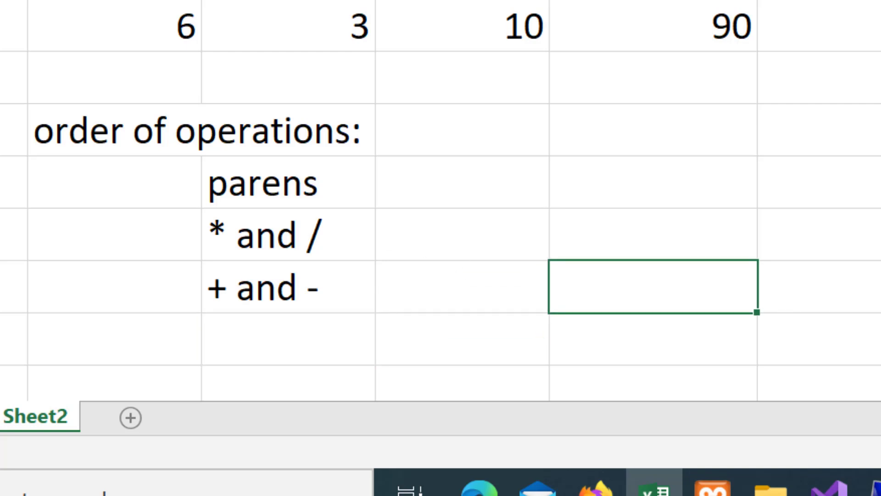
text(=)
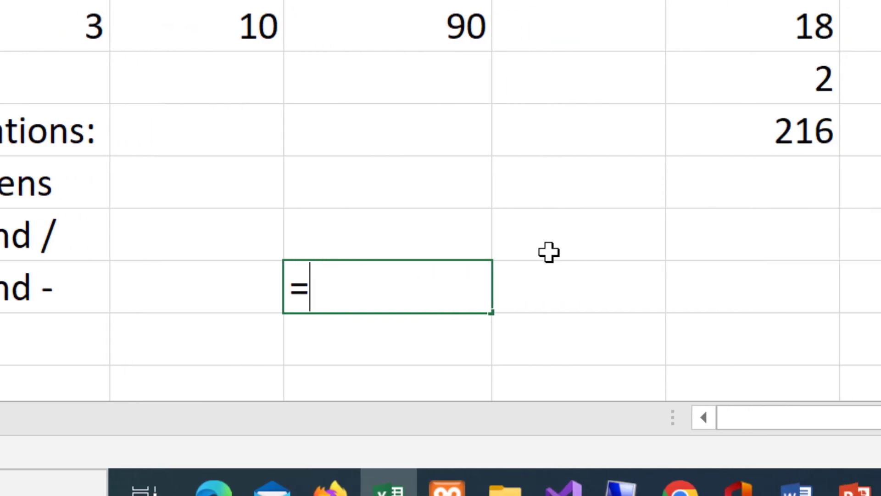
text(B15)
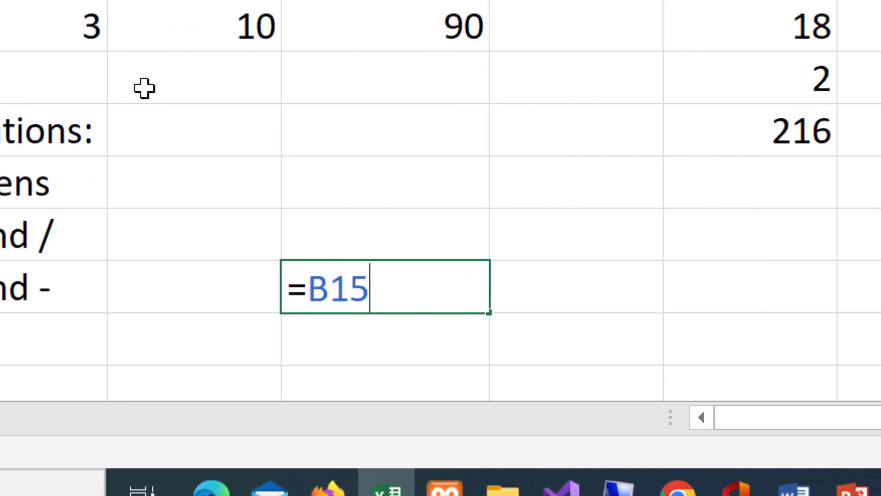
text(+)
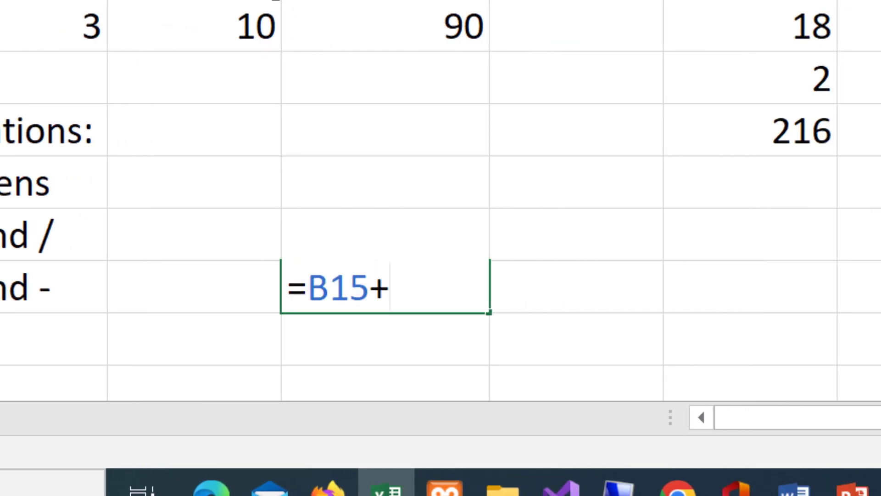
text(E13)
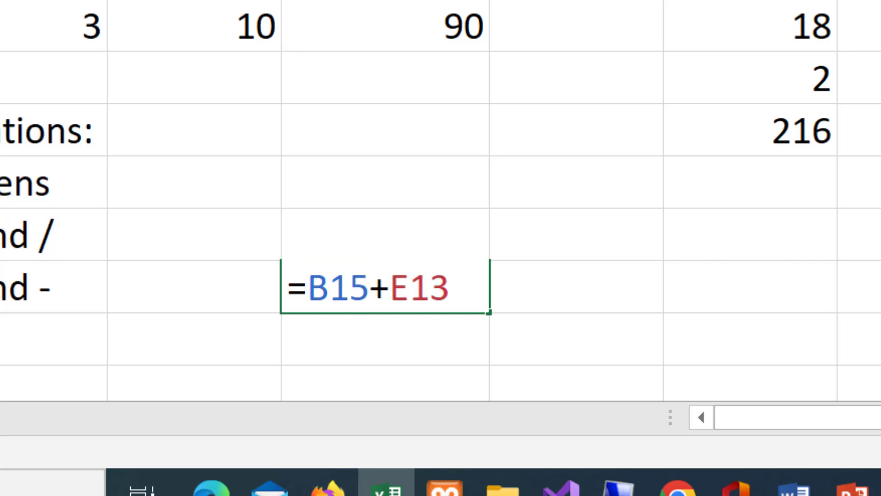
text(*F13)
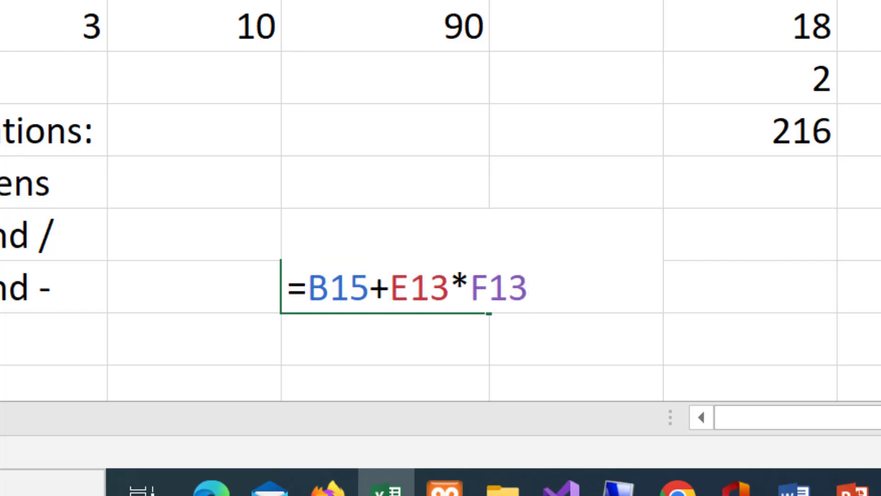
text(/)
click(57, 28)
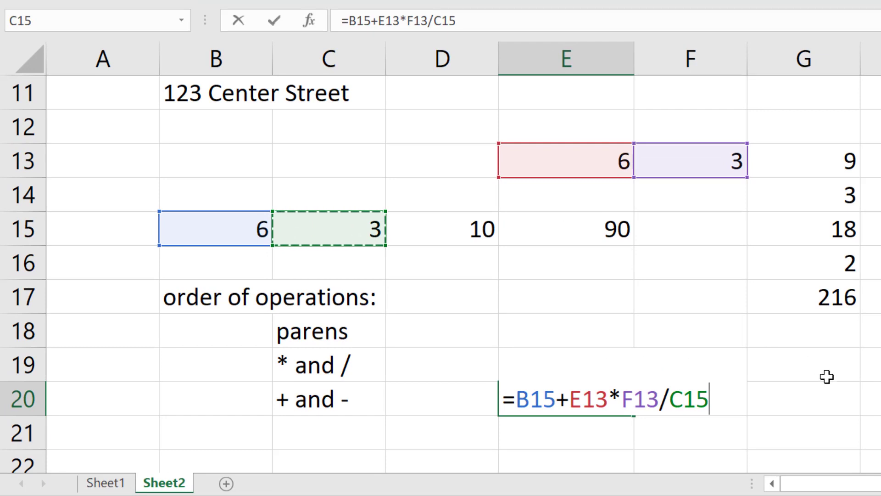
text(-)
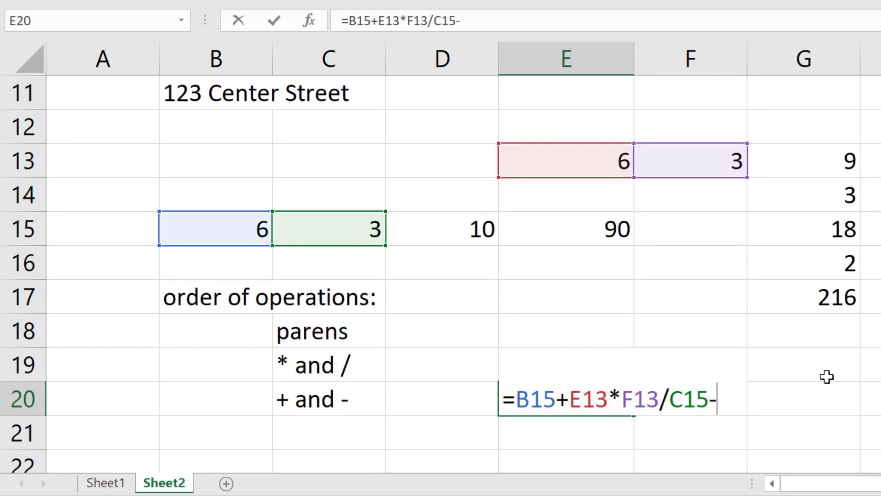
click(472, 226)
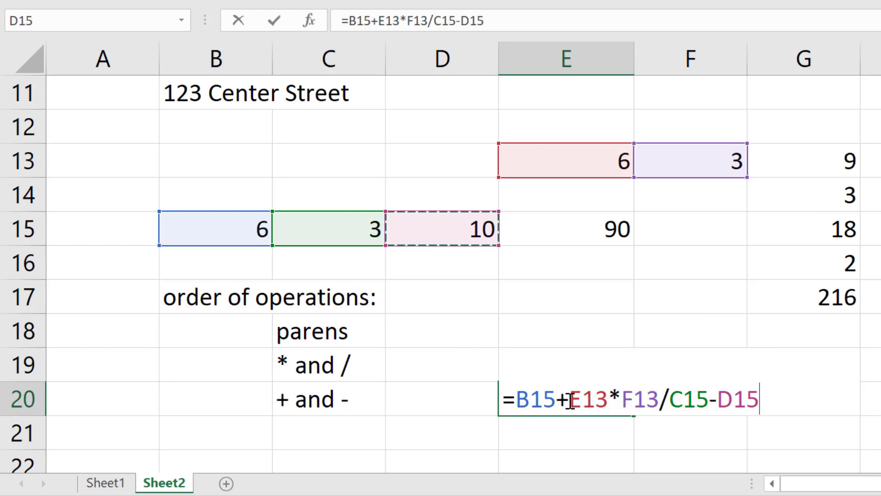
drag(569, 399, 659, 398)
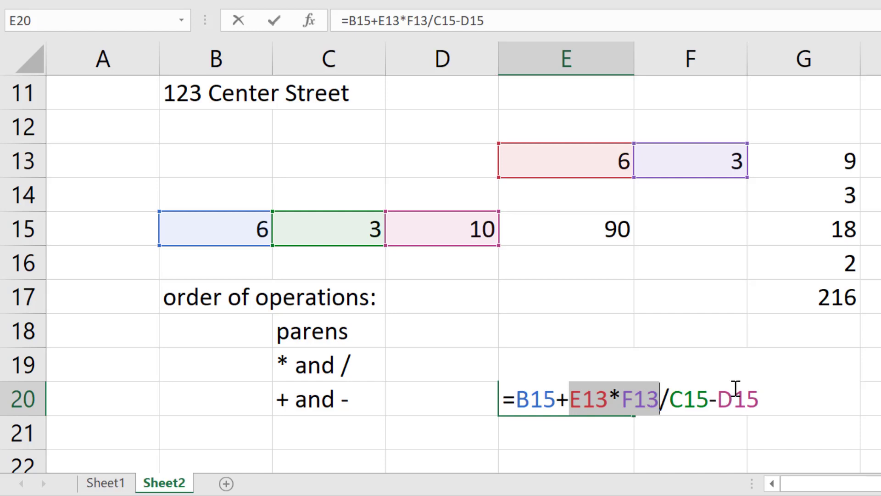
click(757, 400)
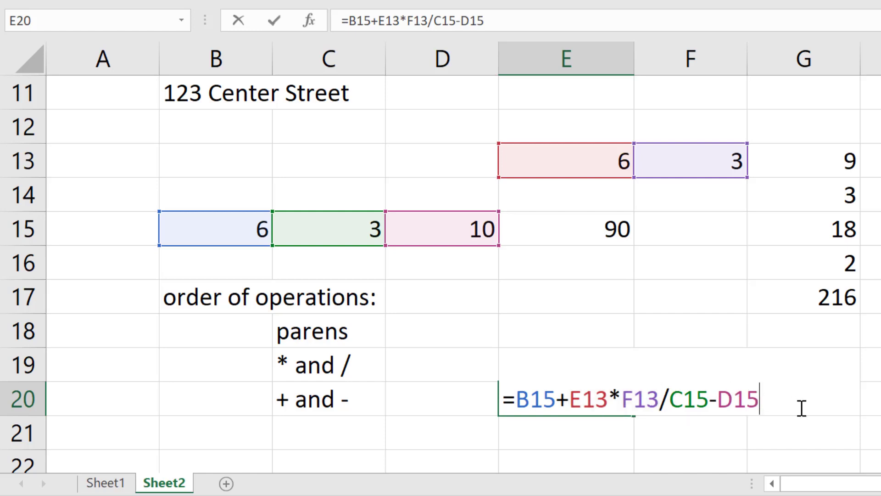
key(Return)
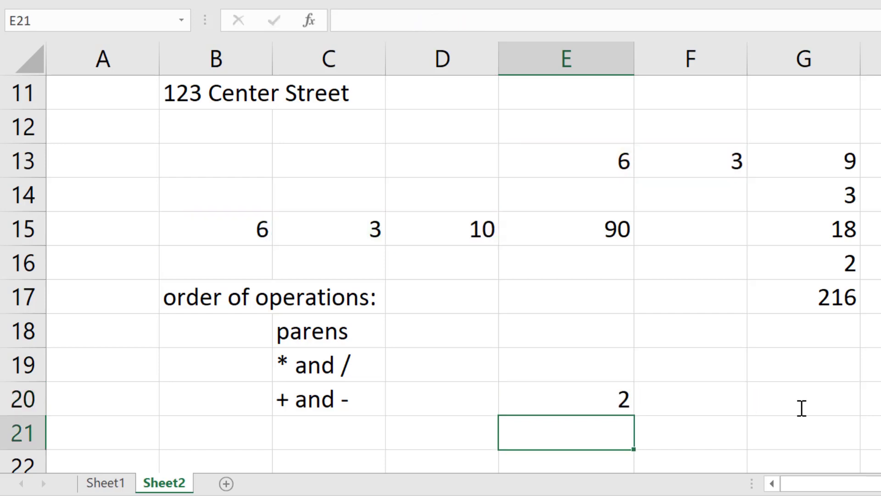
- Parenthesize the numerator and the subtraction in cell E20 so the formula reads =(B15+E13*F13)/(C15-D15)
double_click(618, 398)
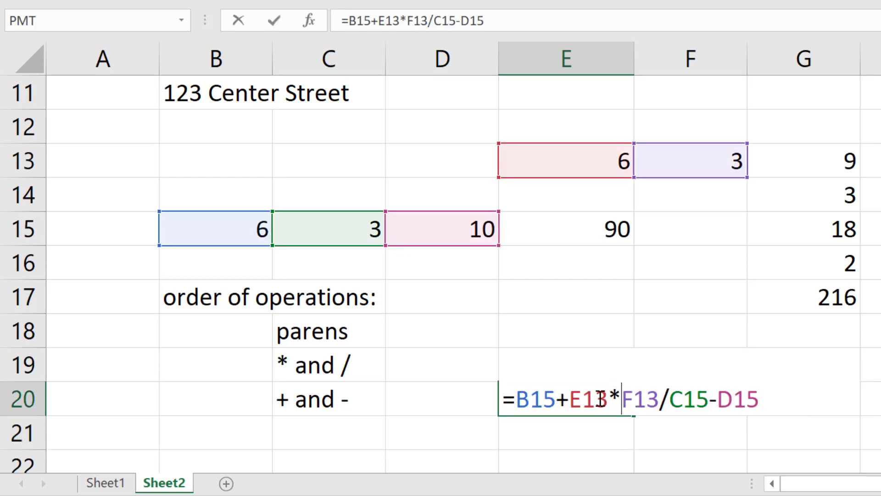
click(516, 399)
text(()
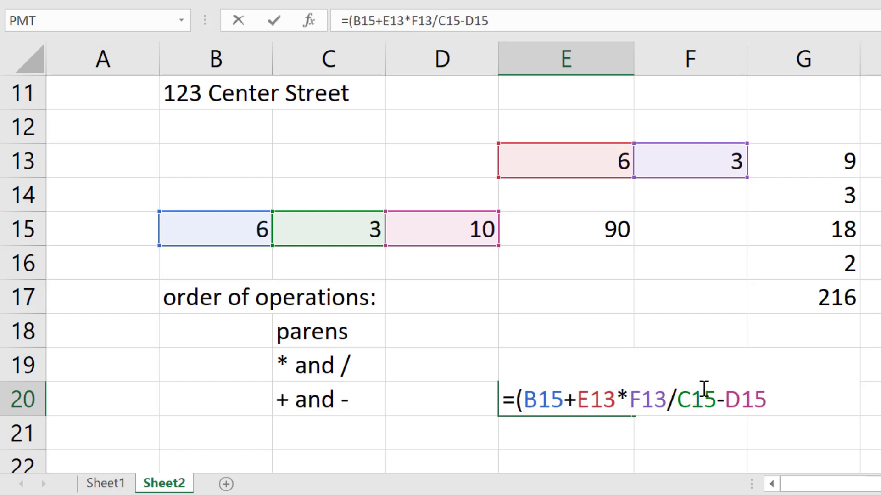
click(668, 396)
text())
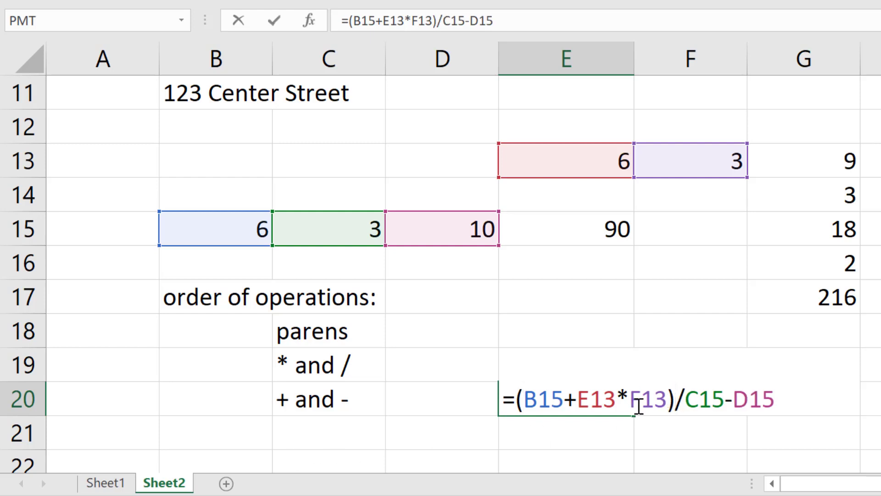
click(685, 401)
text(()
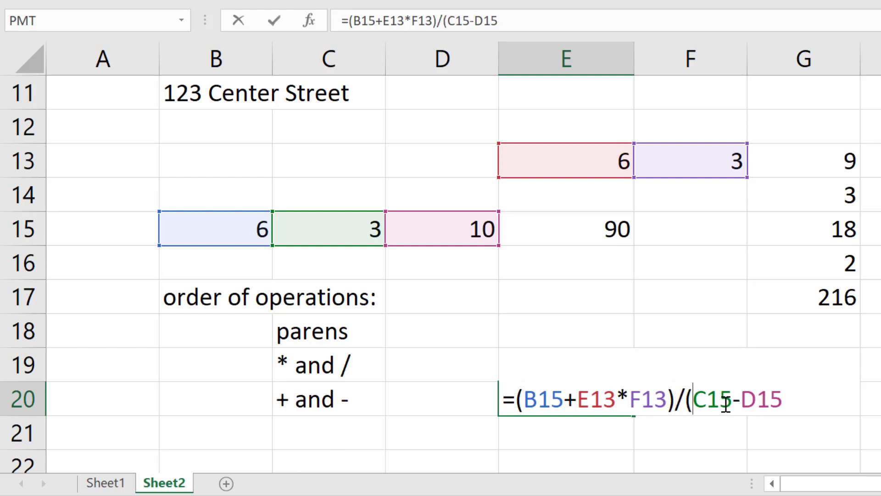
text())
drag(666, 395, 523, 398)
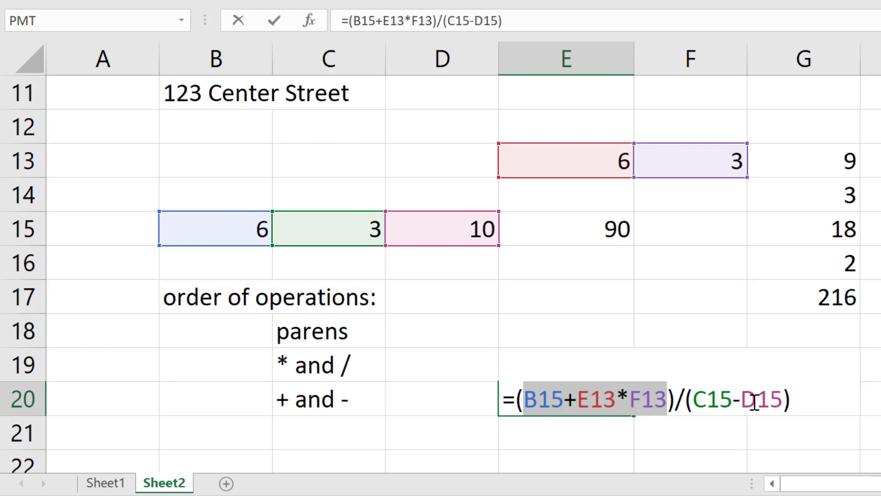
click(793, 398)
key(Return)
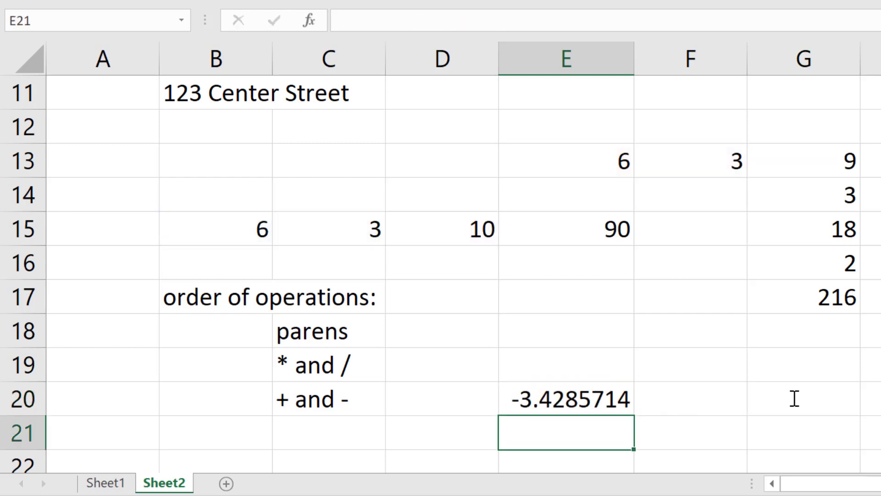
- Nest parentheses around B15+E13 in cell E20 so the formula reads =((B15+E13)*F13)/(C15-D15)
click(569, 398)
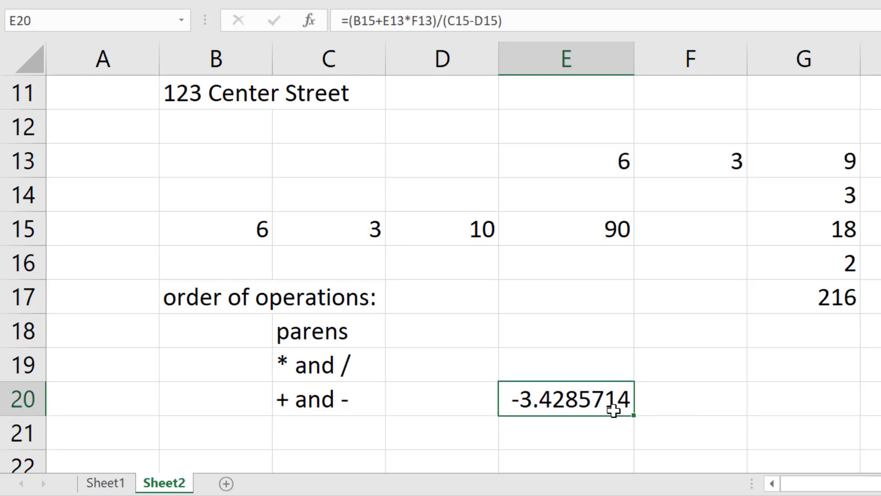
click(597, 332)
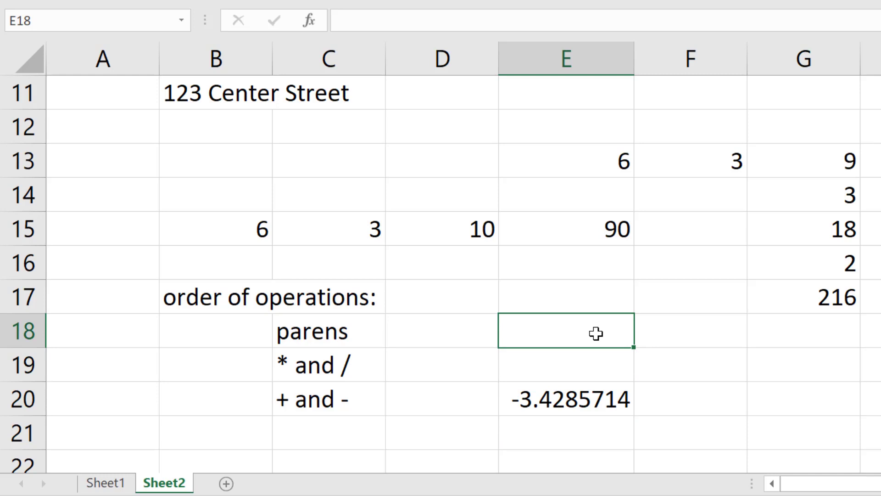
double_click(578, 400)
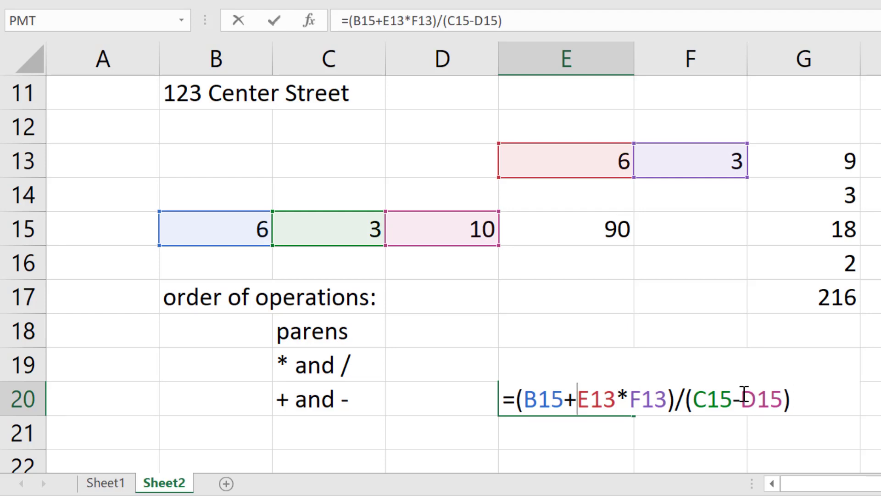
click(617, 399)
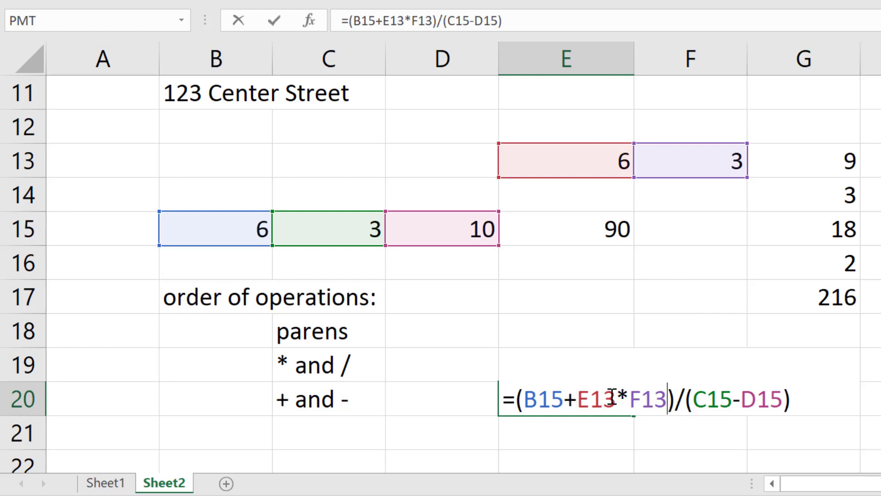
click(523, 398)
text(()
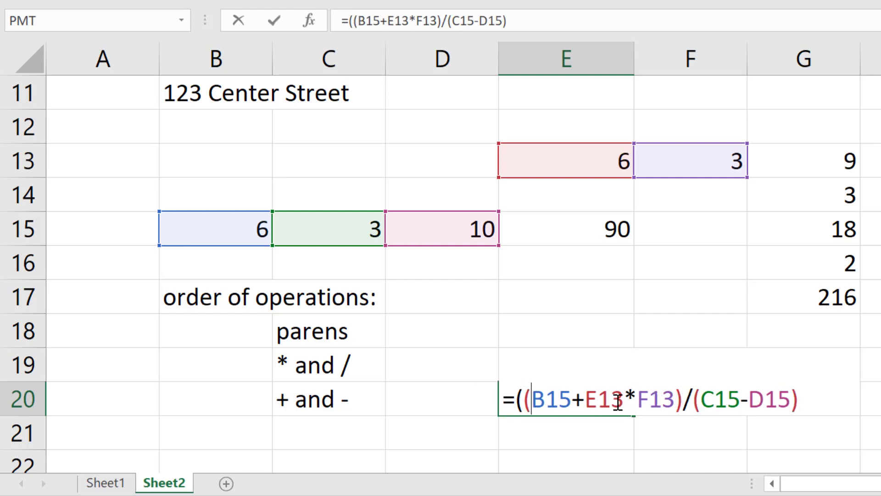
click(623, 403)
text())
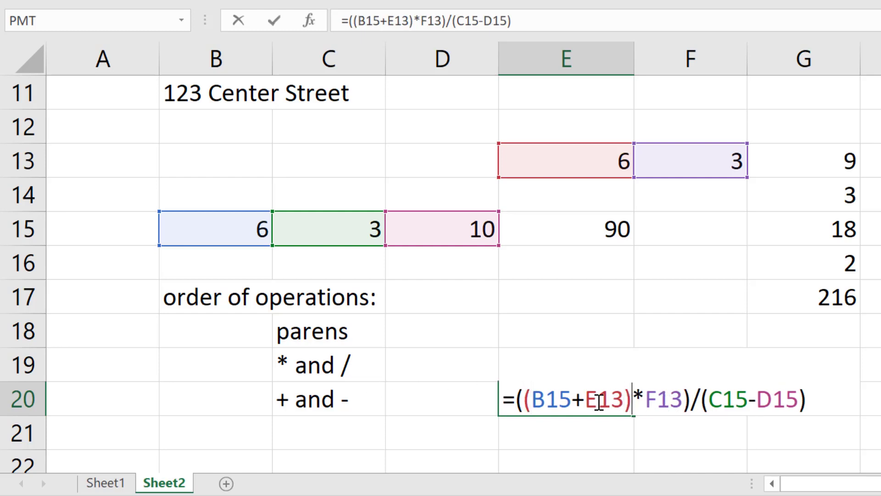